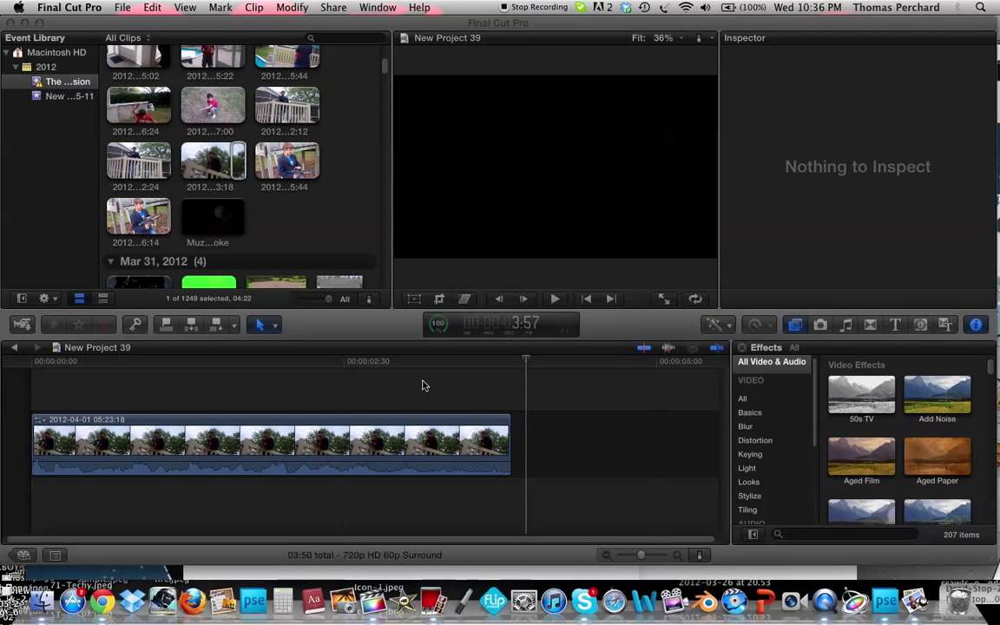
# Scrub back and forth through the boy's footage in the project, then jump to its end
pyautogui.click(525, 363)
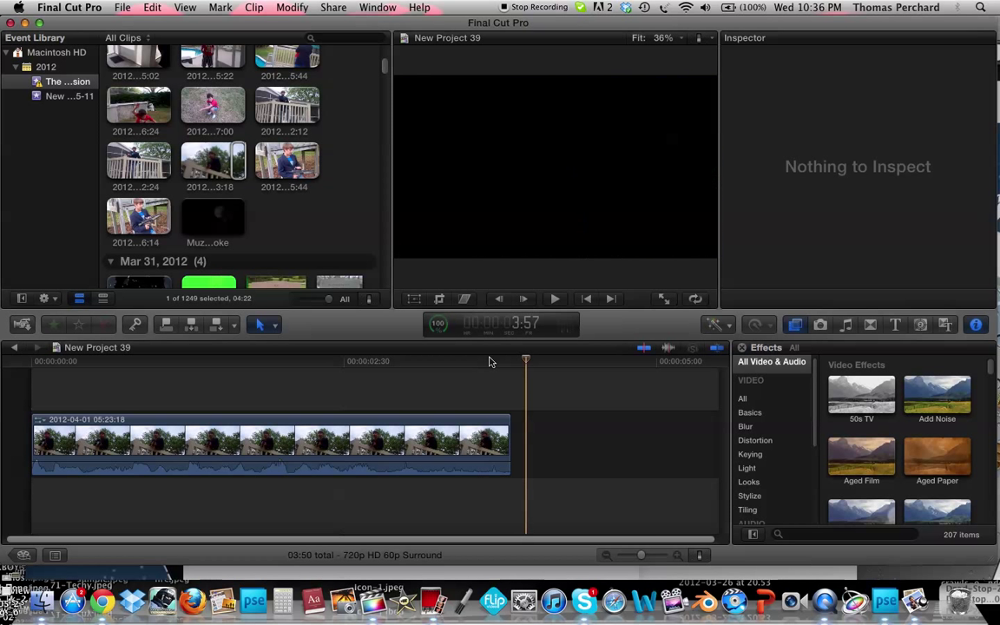
pyautogui.click(490, 360)
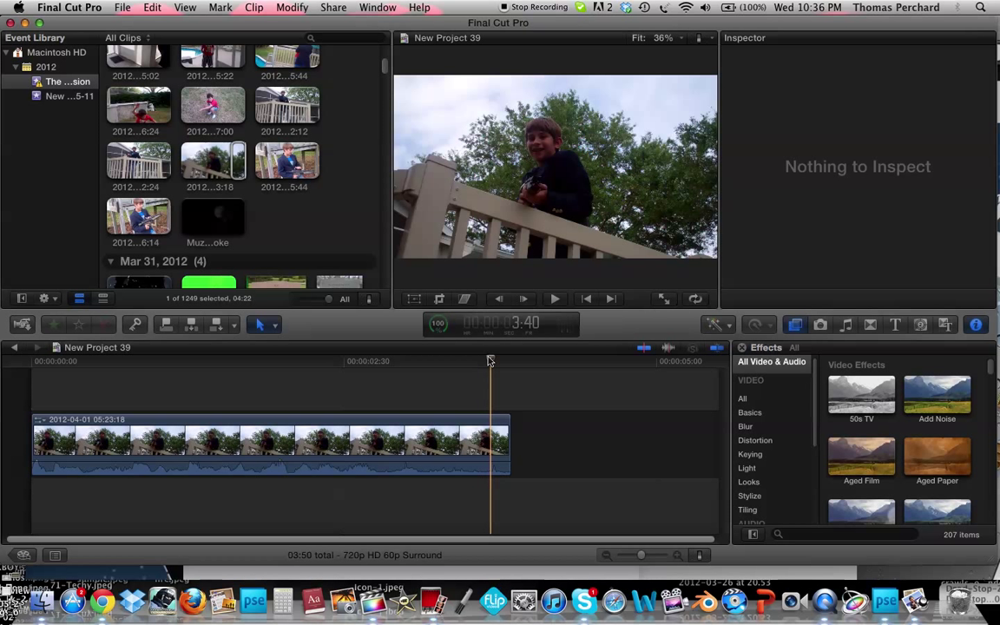
pyautogui.moveTo(491, 361)
pyautogui.mouseDown()
pyautogui.moveTo(72, 348)
pyautogui.moveTo(174, 390)
pyautogui.mouseUp()
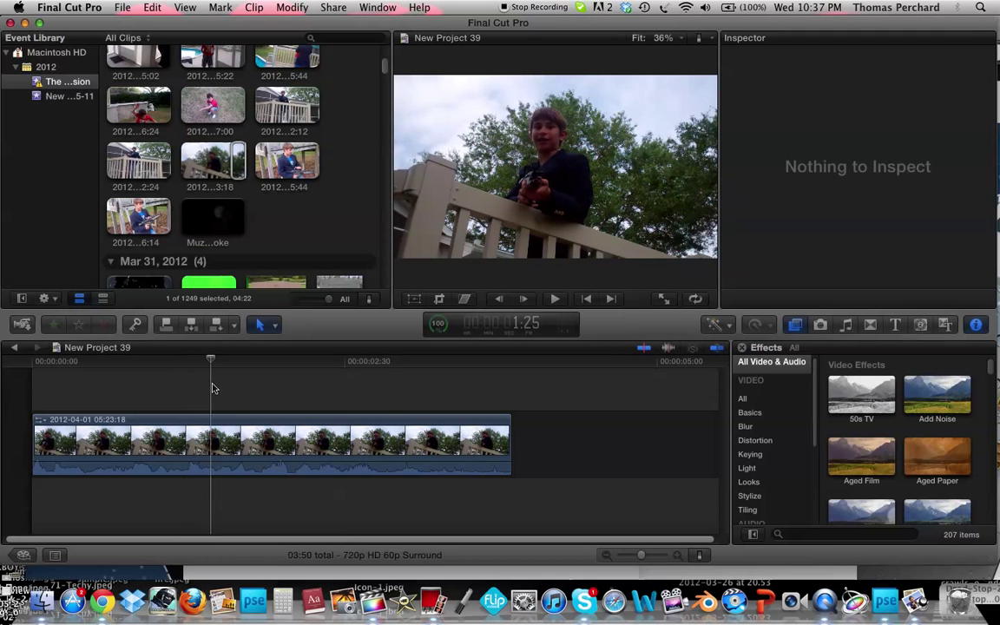
pyautogui.moveTo(173, 391)
pyautogui.mouseDown()
pyautogui.moveTo(241, 391)
pyautogui.moveTo(24, 386)
pyautogui.mouseUp()
pyautogui.press('End')
# Play the Mar 31 glass-break clip and mark a roughly one-second range on it
pyautogui.scroll(-3, 135, 255)
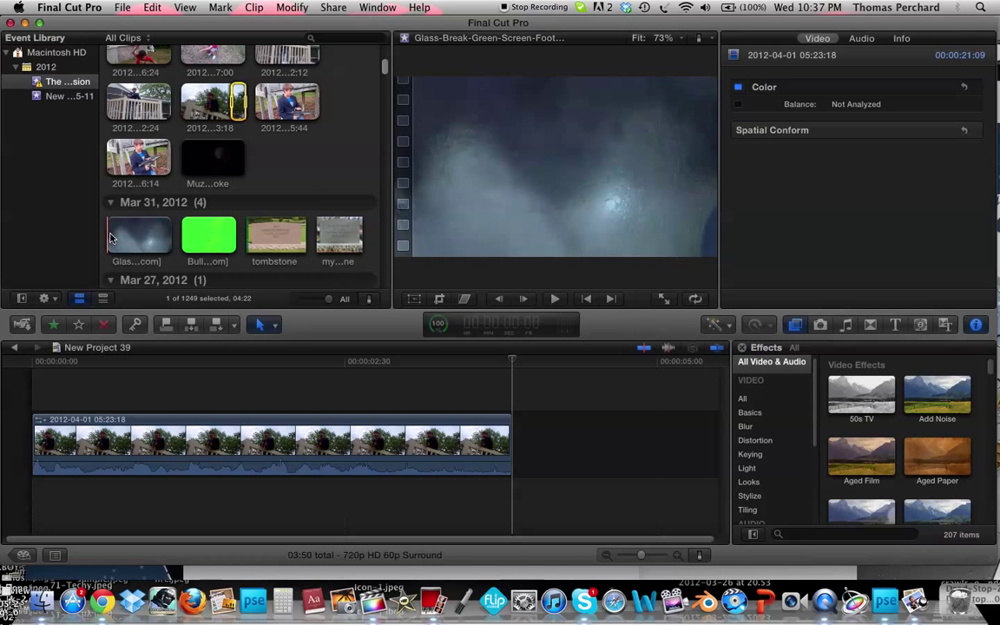
pyautogui.press('space')
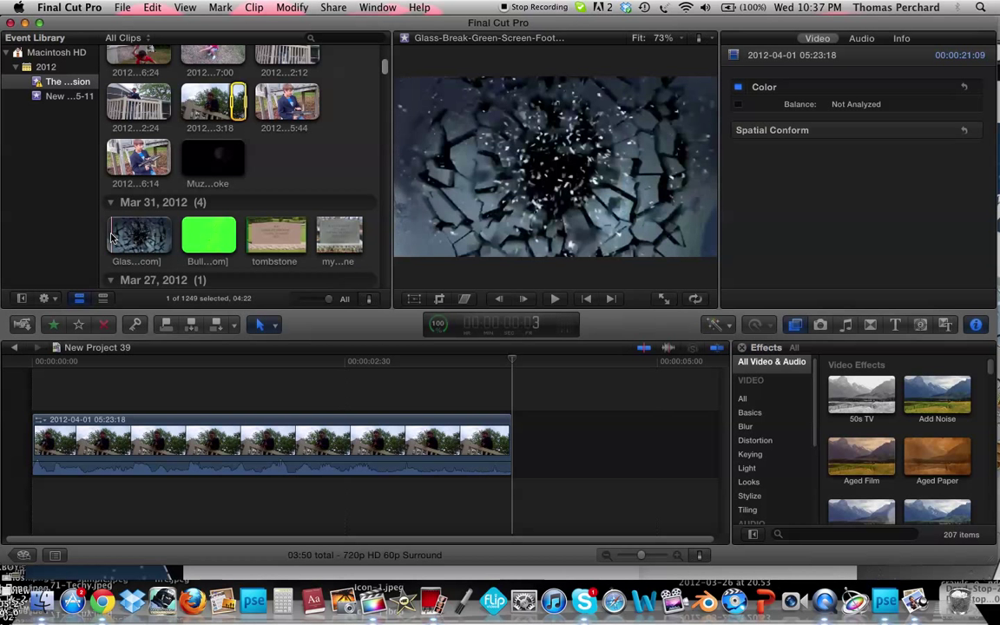
pyautogui.click(113, 236)
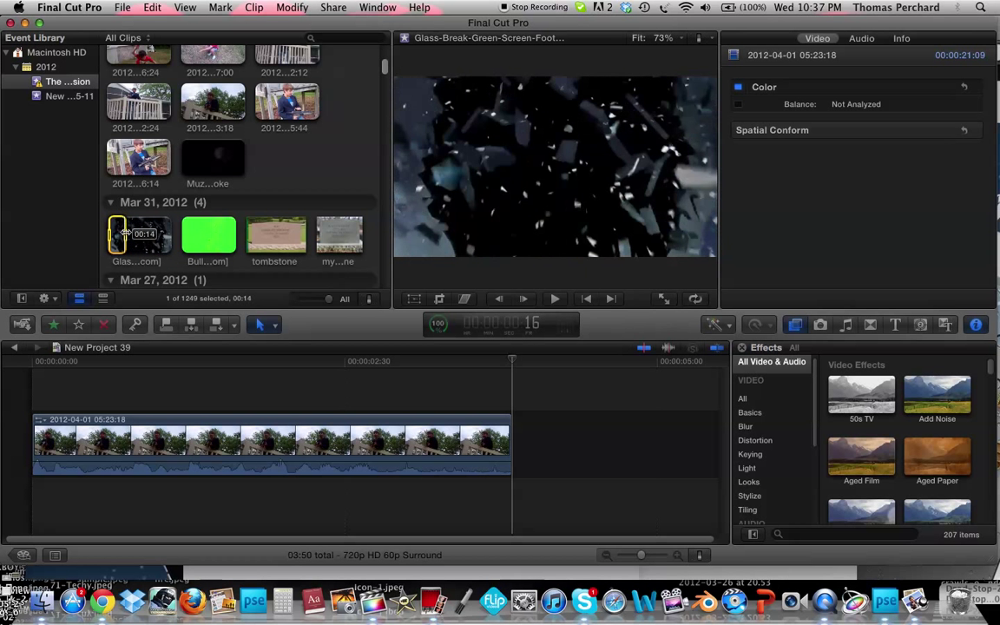
pyautogui.moveTo(124, 233); pyautogui.dragTo(152, 232)
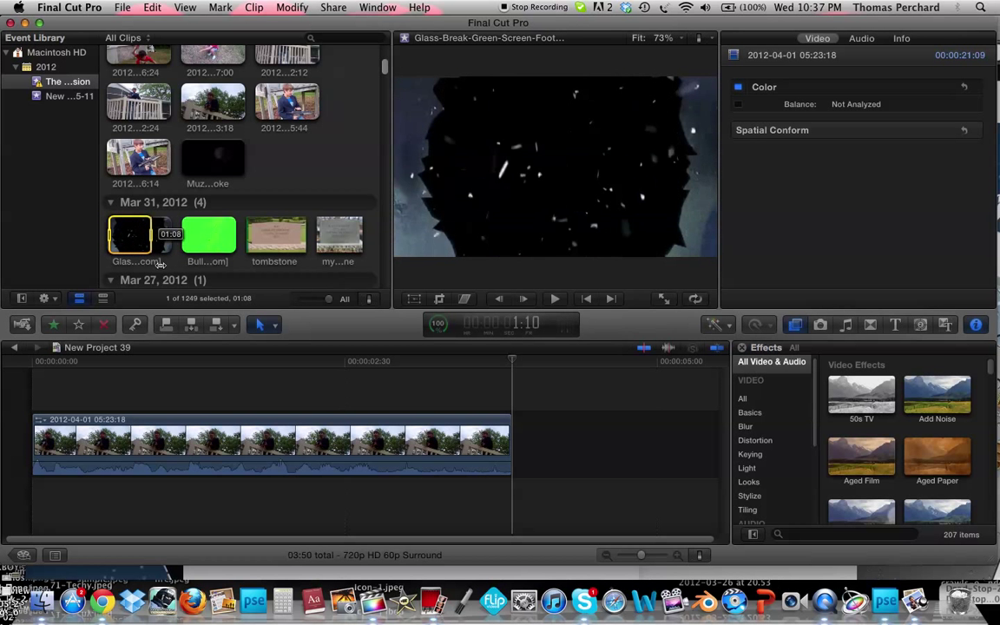
pyautogui.click(174, 391)
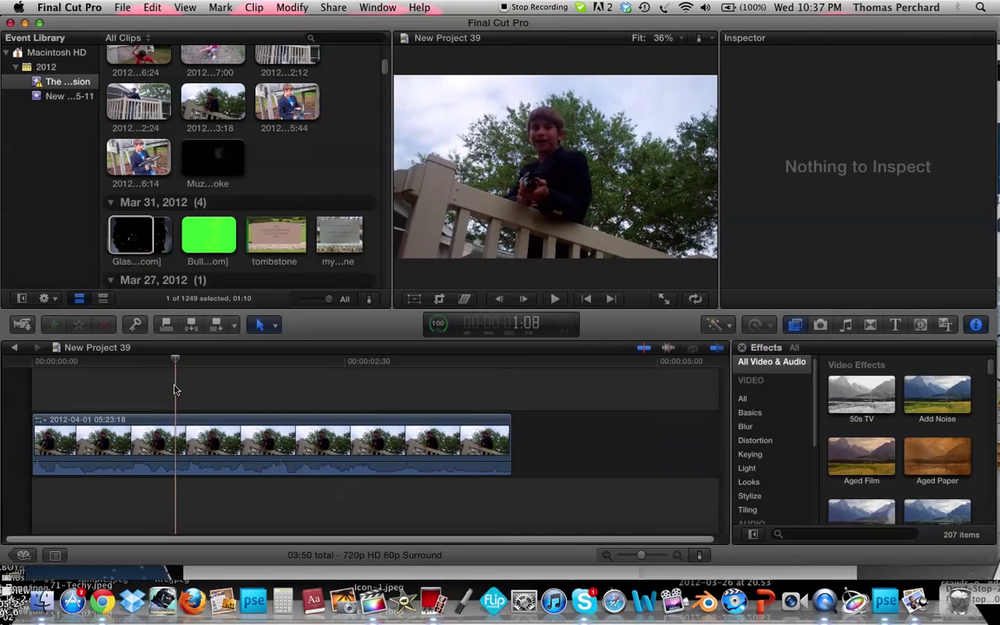
# Minimize the Chrome YouTube, Skype and both Photoshop Elements windows
pyautogui.moveTo(258, 25); pyautogui.dragTo(323, 429)
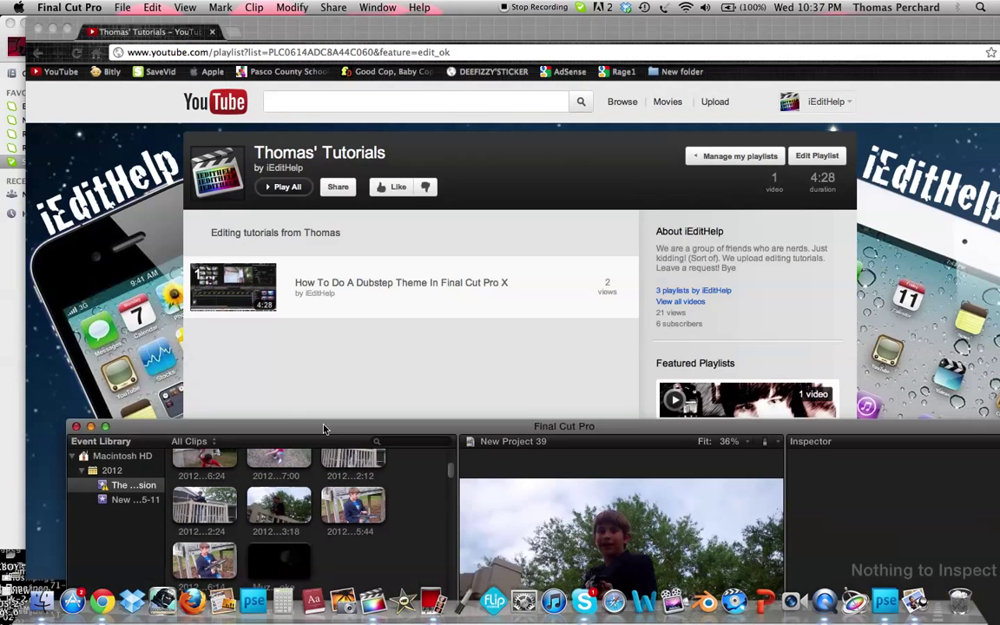
pyautogui.click(53, 32)
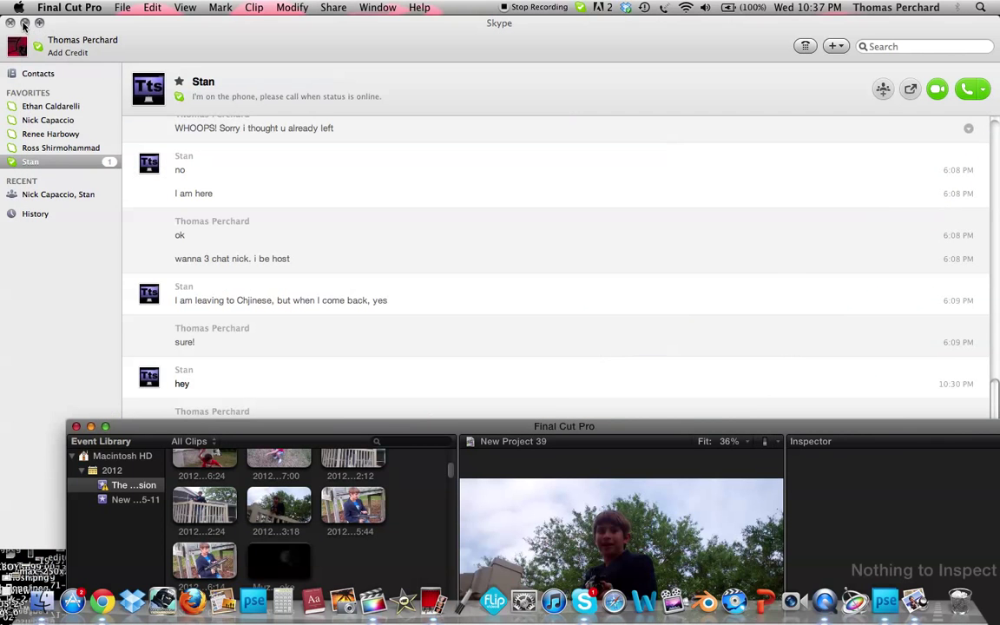
pyautogui.click(19, 21)
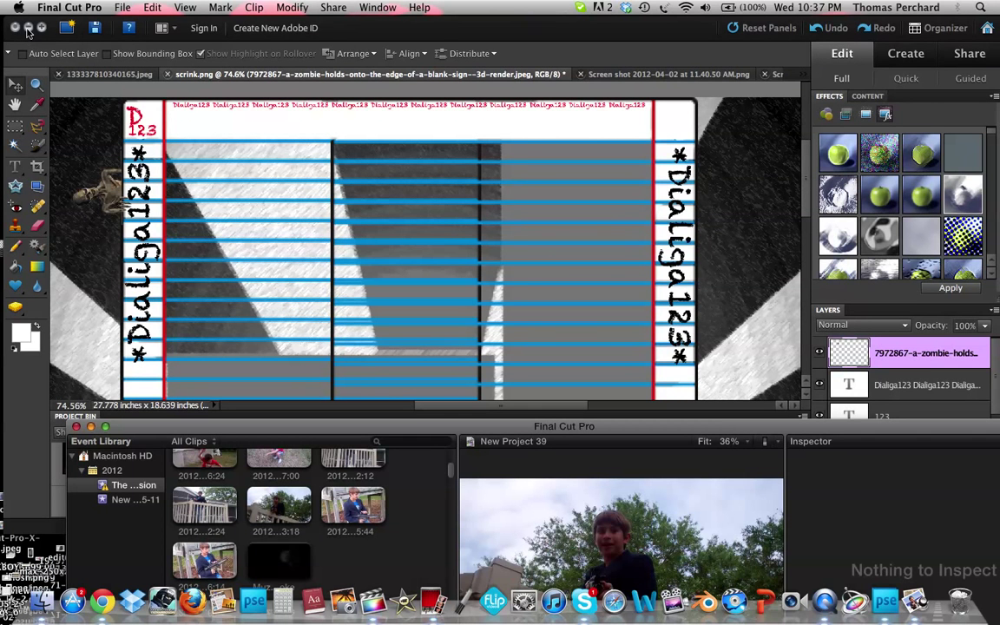
pyautogui.click(28, 27)
pyautogui.click(31, 27)
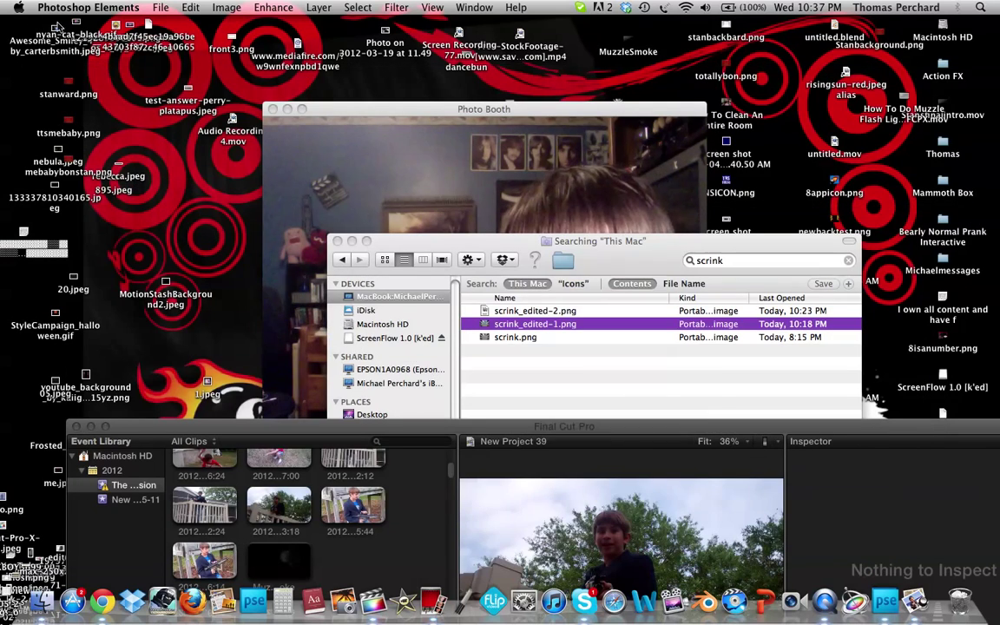
# Close Photo Booth and the Finder search window, bringing Final Cut Pro back into view
pyautogui.click(339, 139)
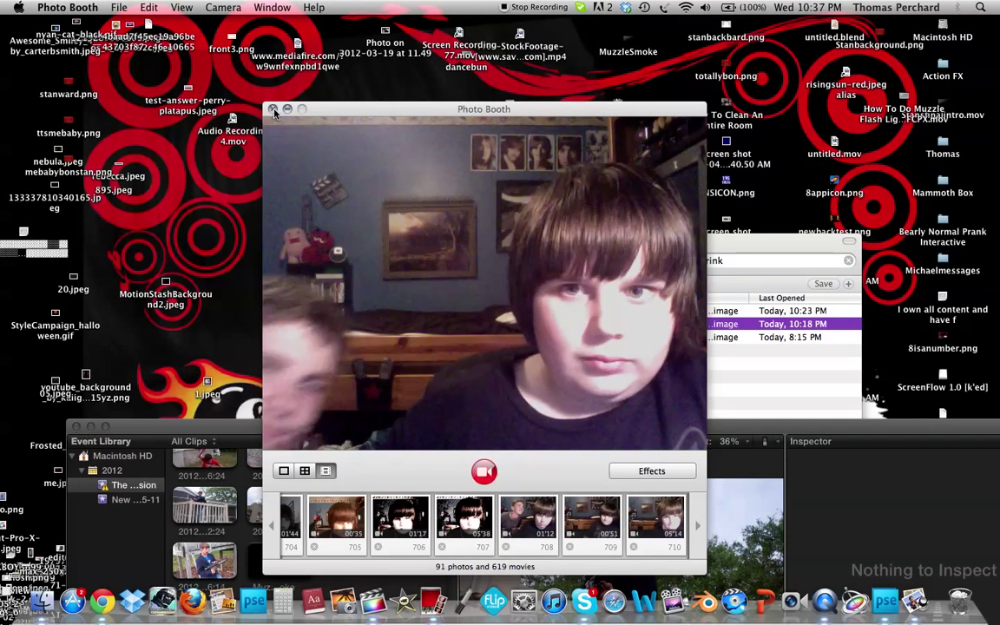
pyautogui.click(272, 108)
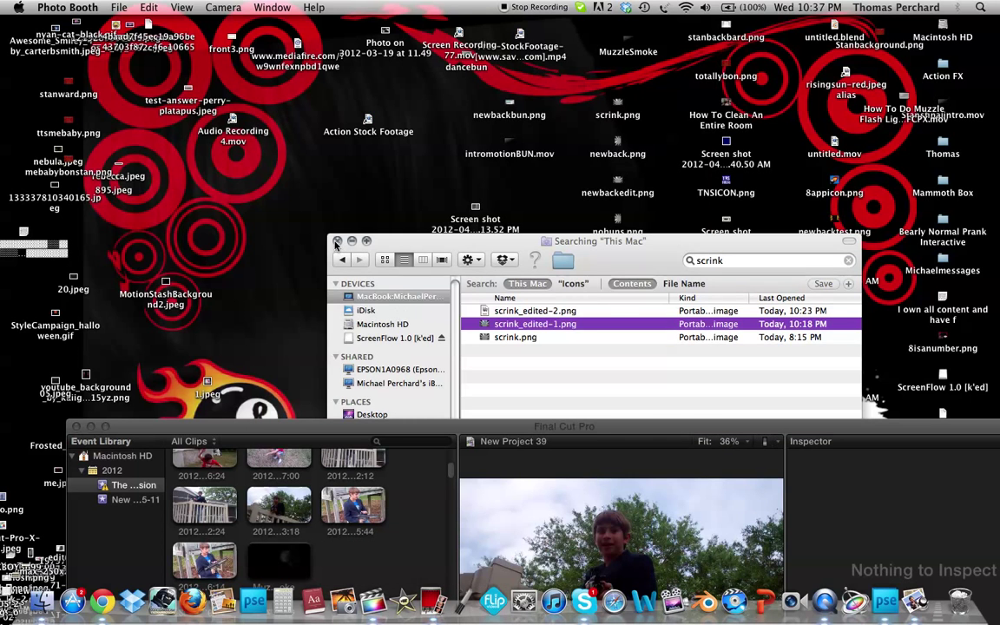
pyautogui.click(339, 241)
pyautogui.moveTo(499, 431)
pyautogui.mouseDown()
pyautogui.moveTo(453, 281)
pyautogui.moveTo(453, 237)
pyautogui.mouseUp()
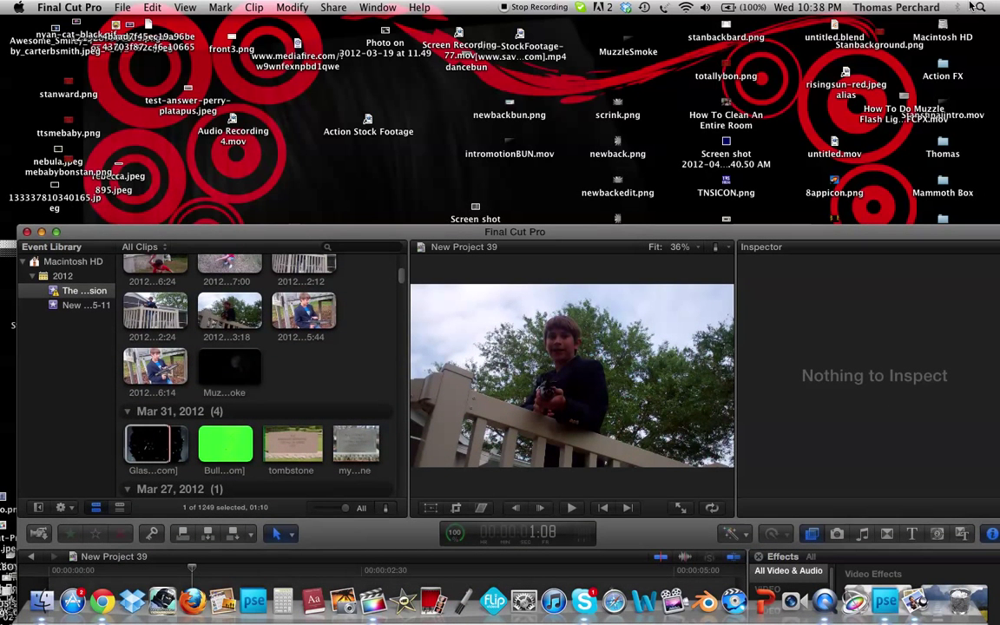
# Find front3 with Spotlight and open front3.png in Preview beside Final Cut Pro
pyautogui.click(981, 7)
pyautogui.write('f')
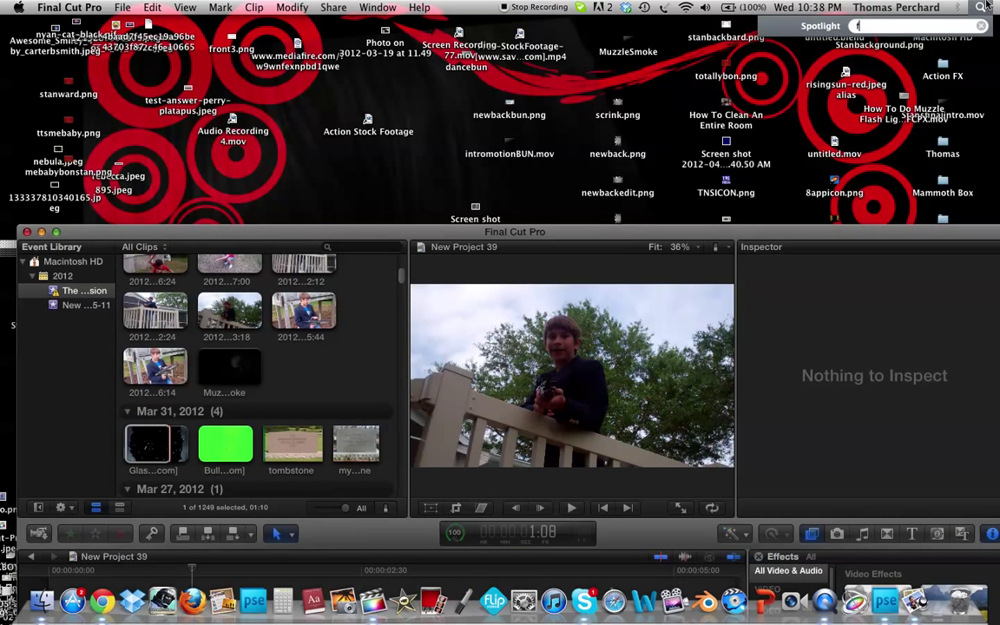
pyautogui.write('ront3')
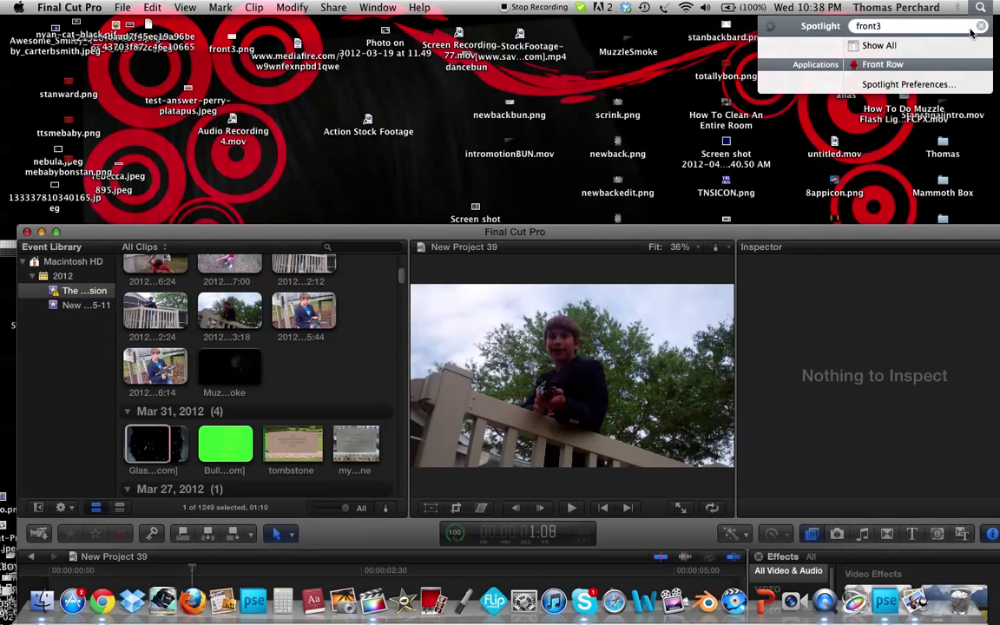
pyautogui.press('Return')
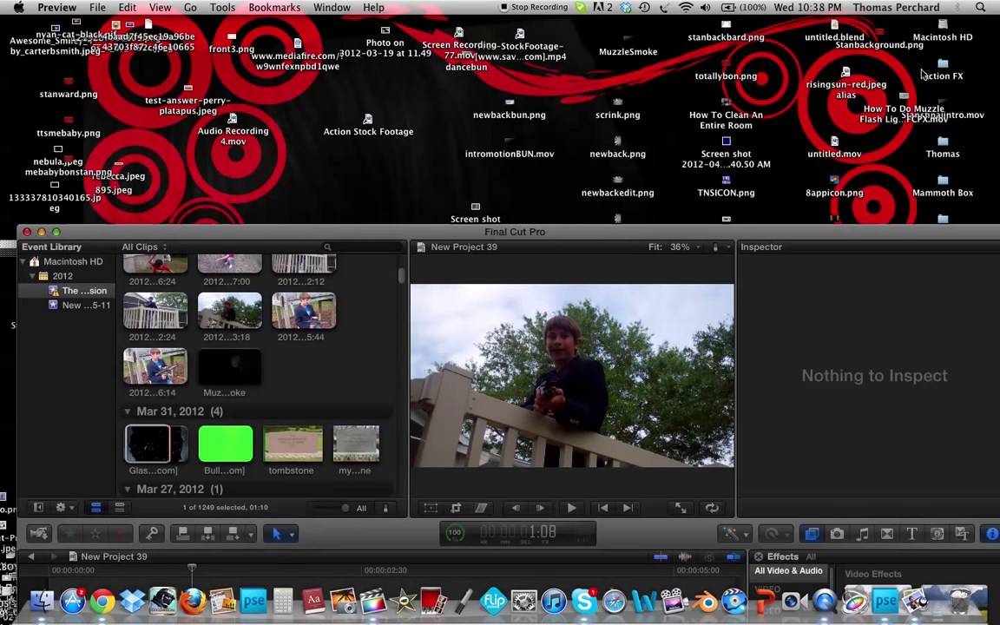
pyautogui.moveTo(857, 228)
pyautogui.mouseDown()
pyautogui.moveTo(877, 293)
pyautogui.moveTo(936, 6)
pyautogui.mouseUp()
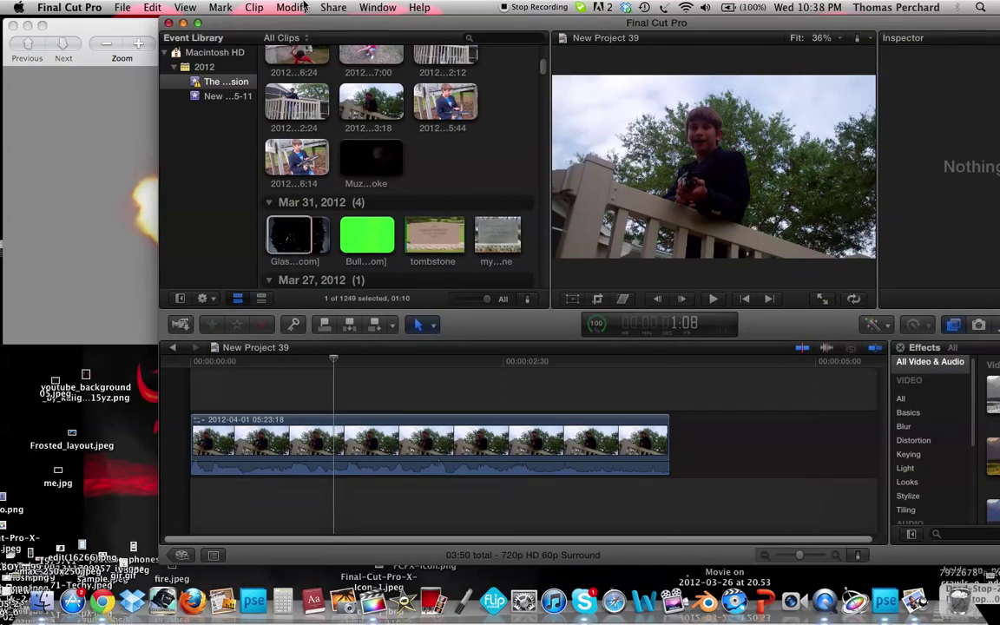
pyautogui.moveTo(149, 22); pyautogui.dragTo(3, 7)
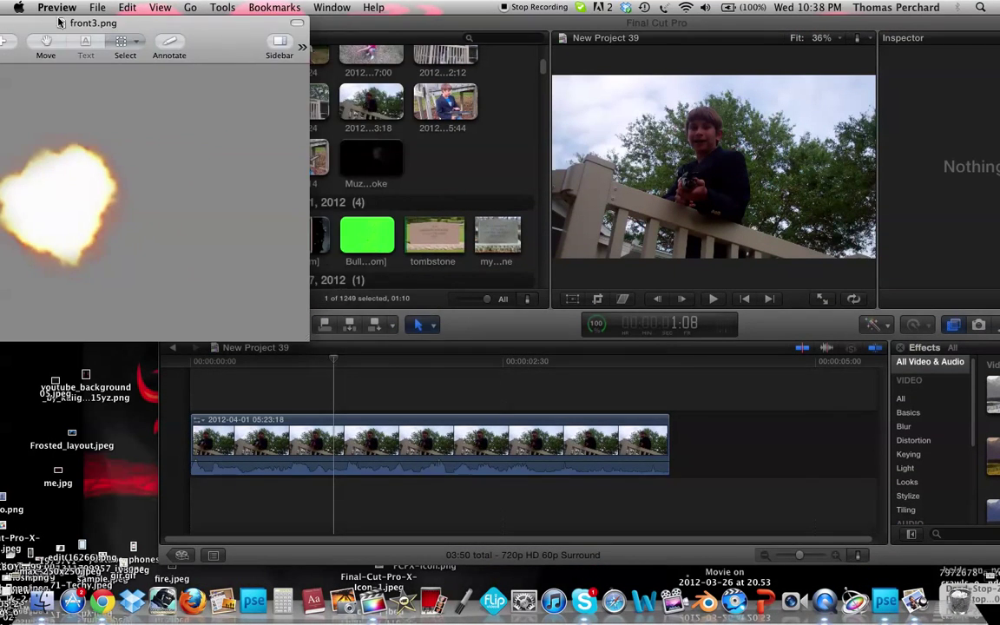
# Drop front3.png onto the timeline above the boy clip, then close Preview
pyautogui.moveTo(63, 23); pyautogui.dragTo(255, 385)
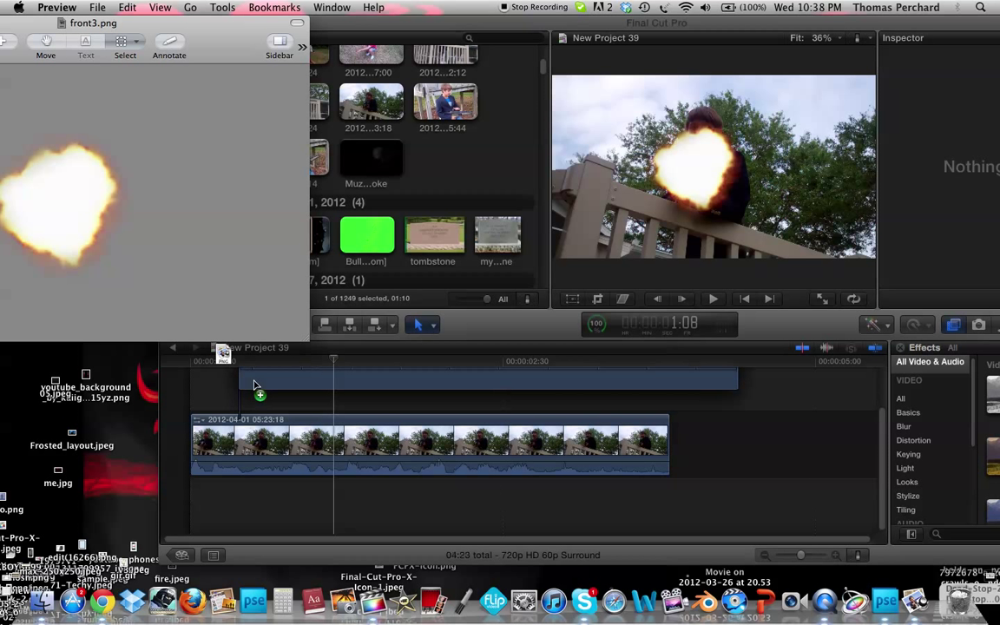
pyautogui.moveTo(254, 383)
pyautogui.mouseDown()
pyautogui.moveTo(369, 359)
pyautogui.moveTo(571, 364)
pyautogui.mouseUp()
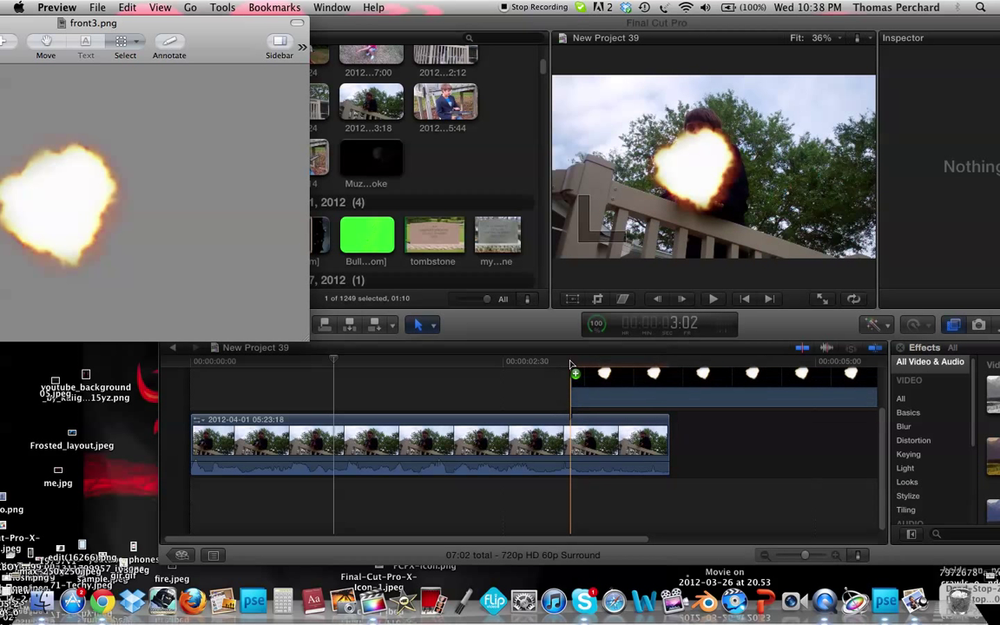
pyautogui.moveTo(12, 22); pyautogui.dragTo(144, 54)
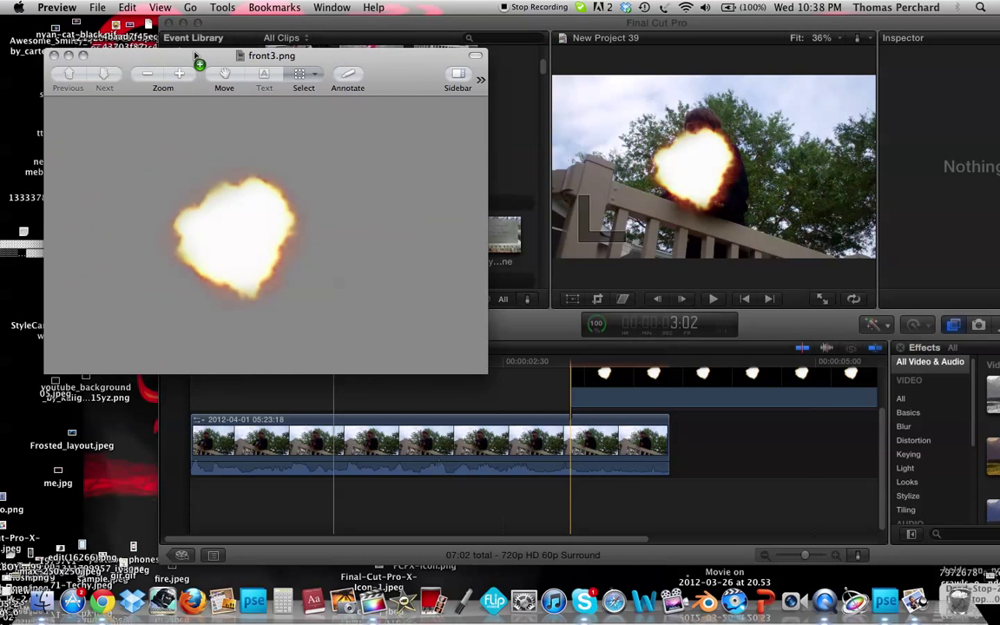
pyautogui.click(53, 55)
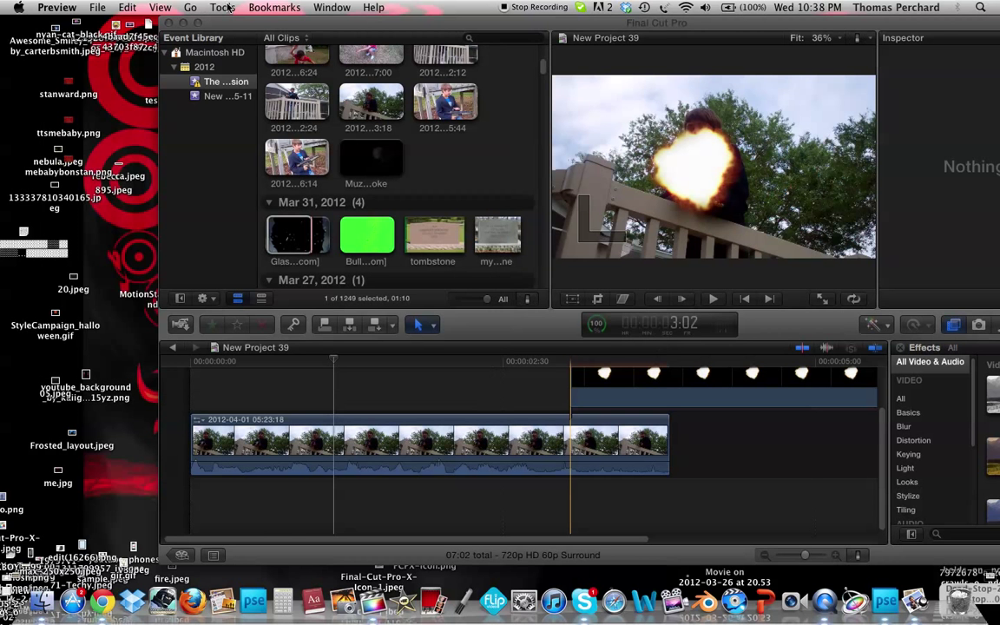
pyautogui.moveTo(238, 16); pyautogui.dragTo(87, 7)
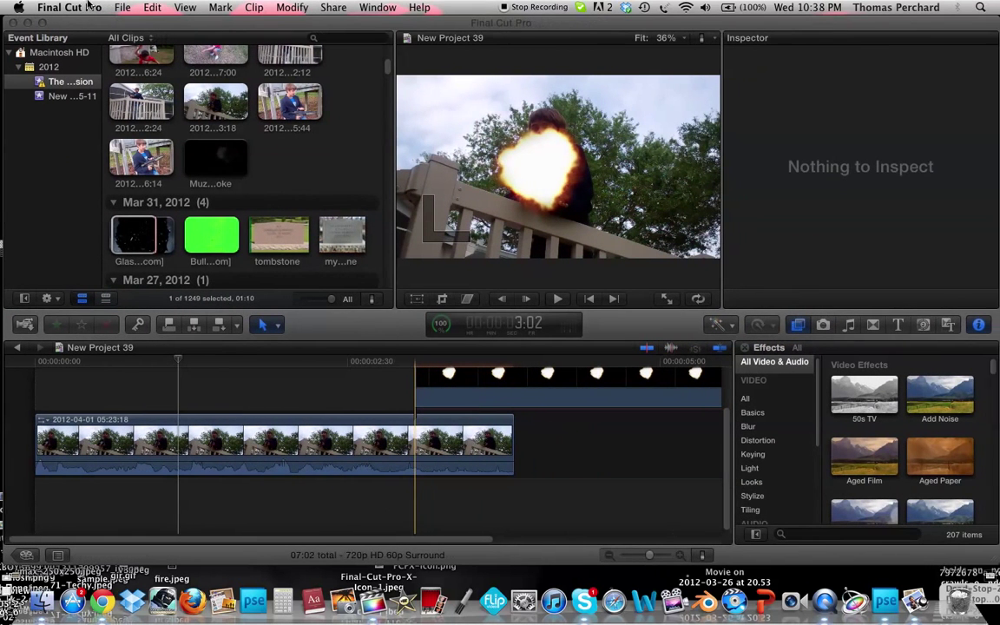
# Shrink the muzzle flash to about 57% and shift it right and down
pyautogui.click(414, 298)
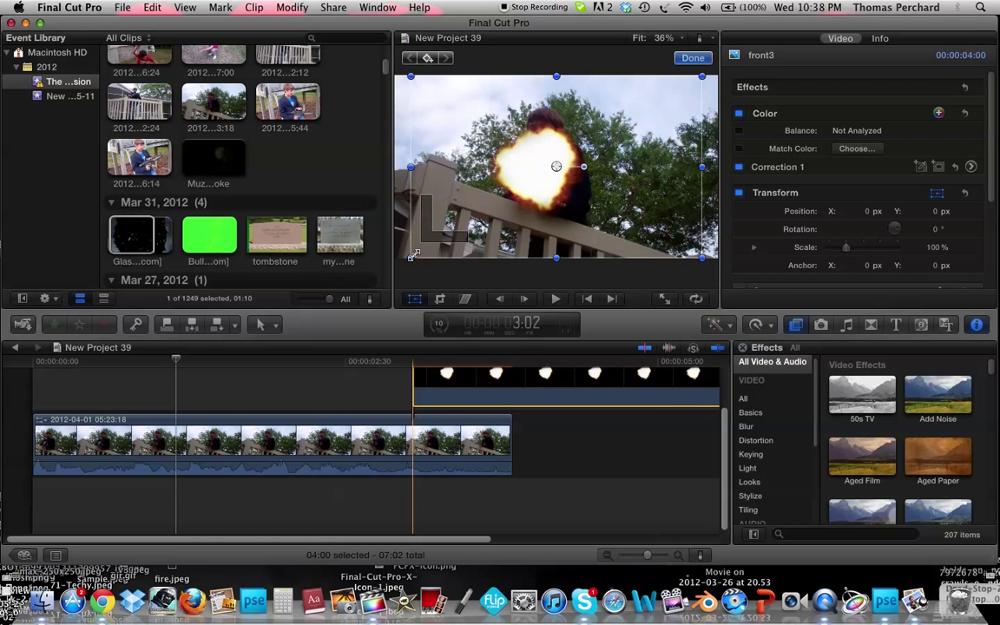
pyautogui.moveTo(411, 257); pyautogui.dragTo(471, 218)
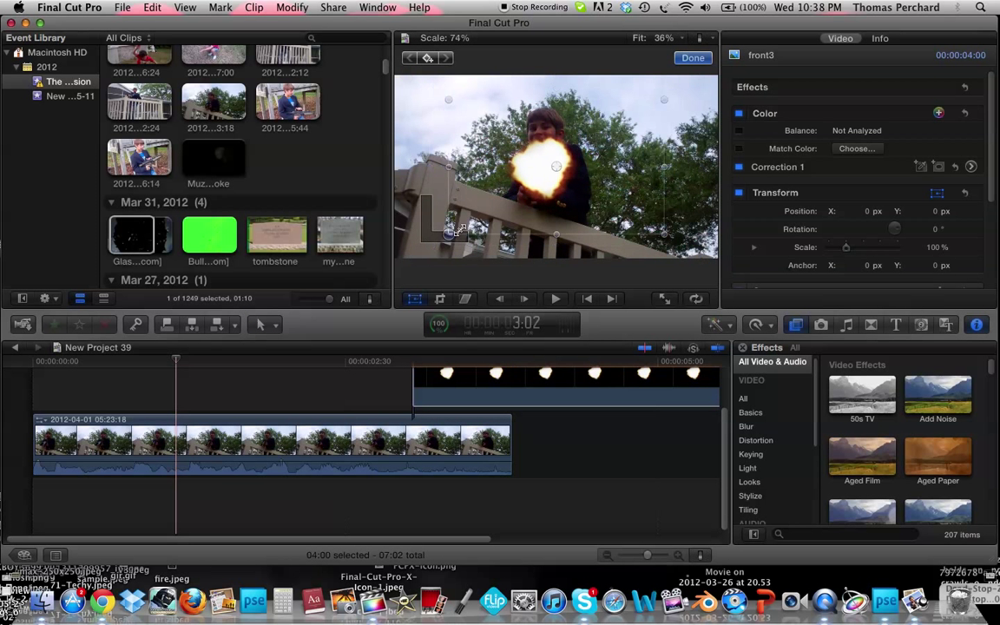
pyautogui.moveTo(556, 166); pyautogui.dragTo(588, 180)
pyautogui.scroll(-1, 768, 259)
pyautogui.scroll(-5, 868, 277)
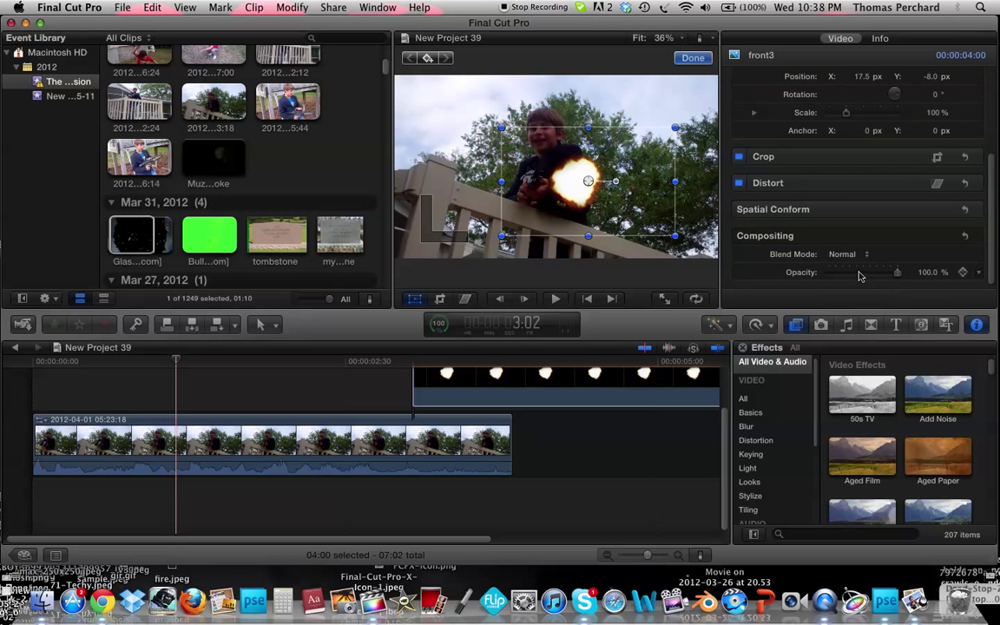
# Align the flash with the gun, fading it temporarily to check, and settle opacity at 86.5%
pyautogui.moveTo(859, 276); pyautogui.dragTo(840, 276)
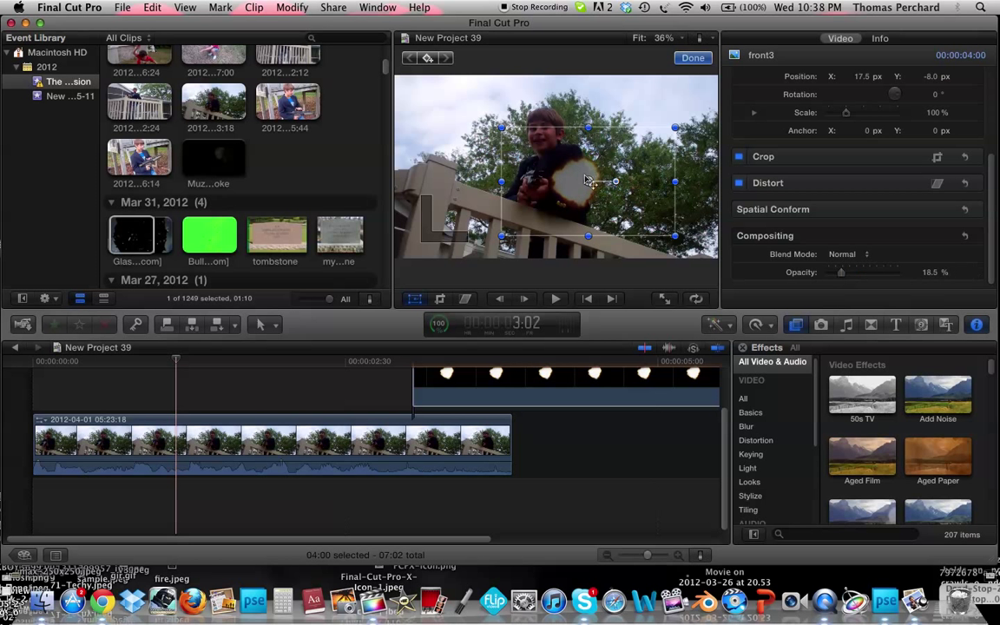
pyautogui.moveTo(587, 180); pyautogui.dragTo(540, 181)
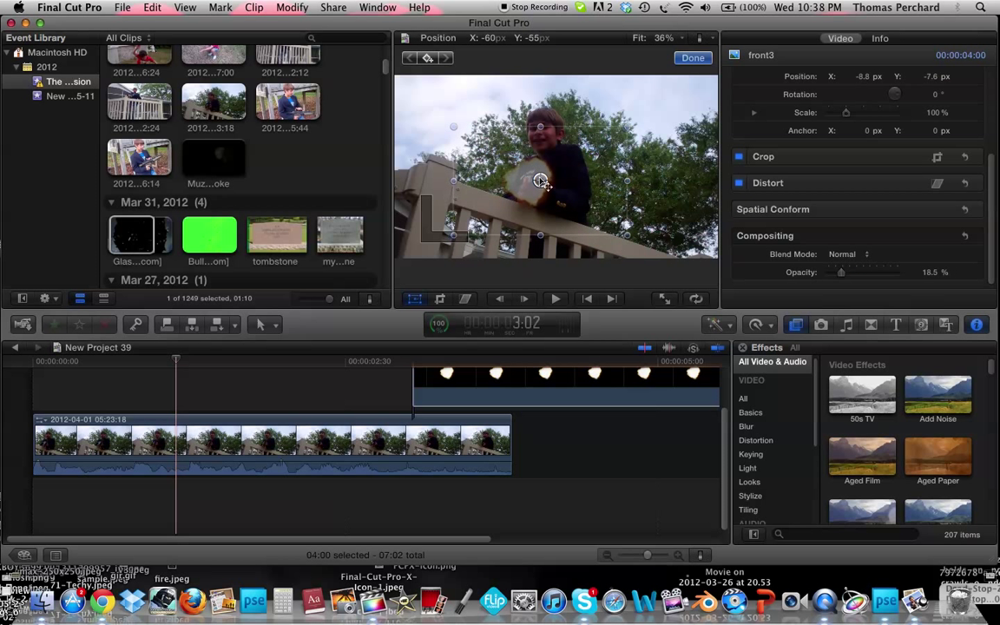
pyautogui.moveTo(626, 124); pyautogui.dragTo(631, 121)
pyautogui.moveTo(855, 276); pyautogui.dragTo(962, 274)
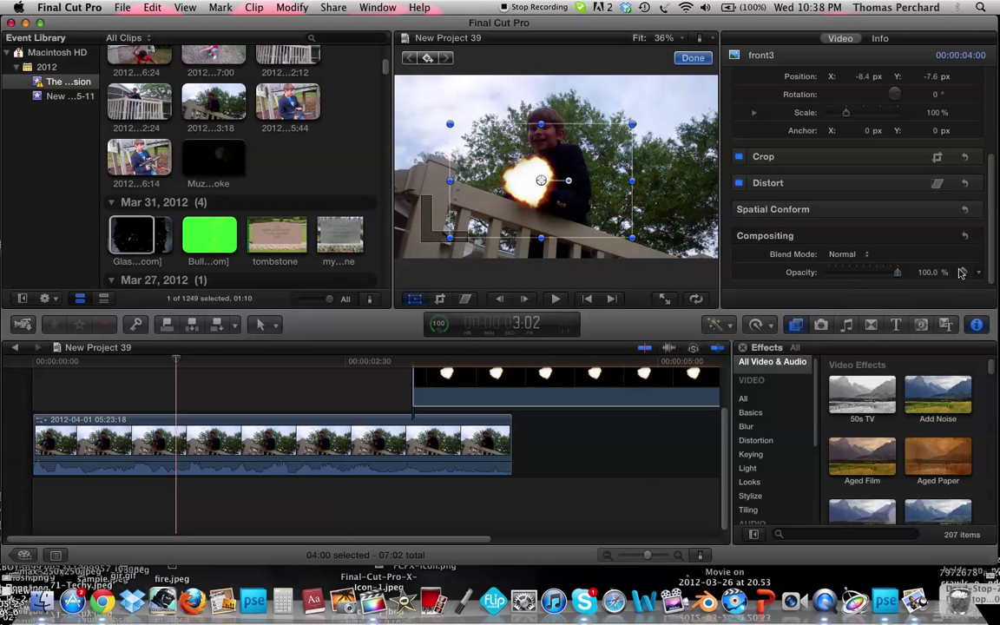
pyautogui.moveTo(553, 189); pyautogui.dragTo(556, 193)
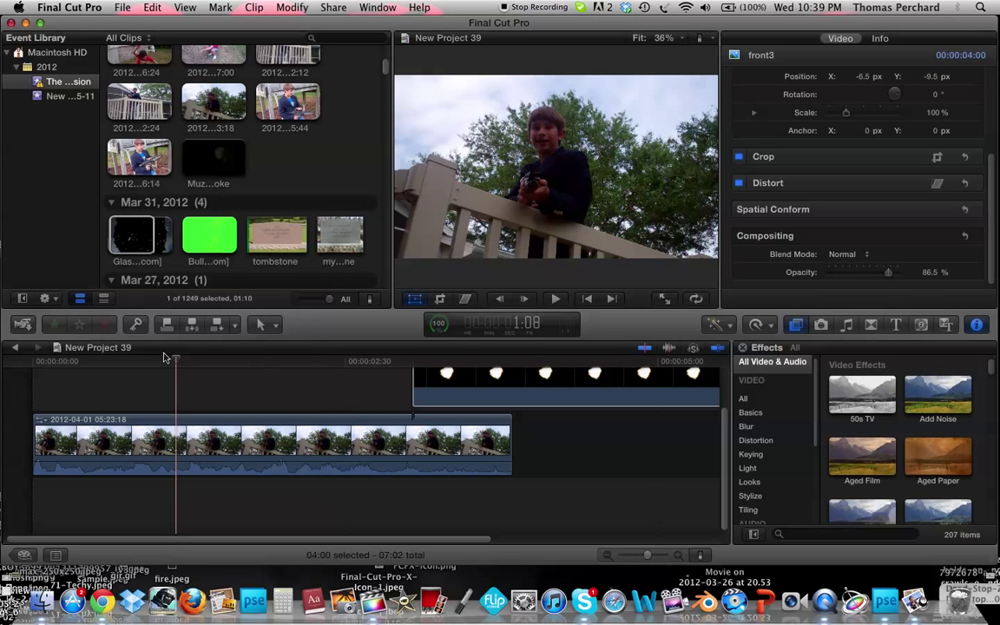
# Split front3 a few frames in, delete the remainder, and play back the brief flash
pyautogui.click(417, 396)
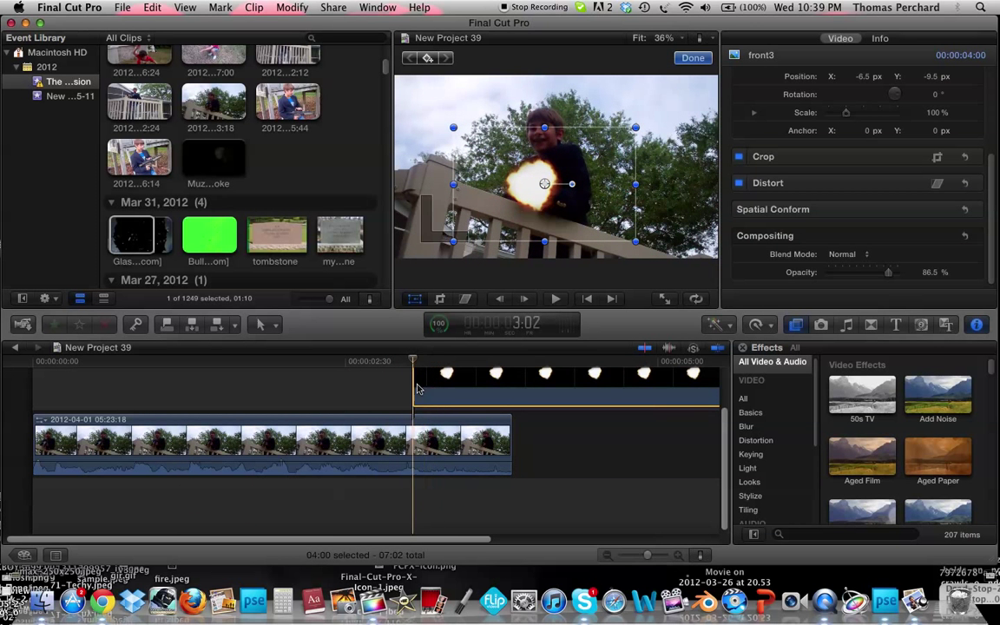
pyautogui.click(420, 388)
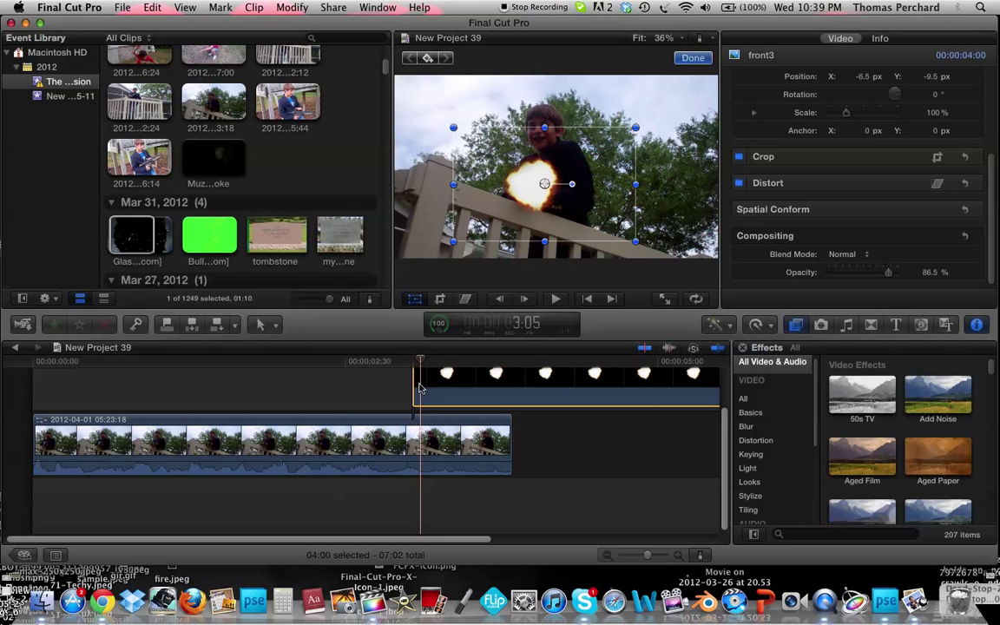
pyautogui.press('t')
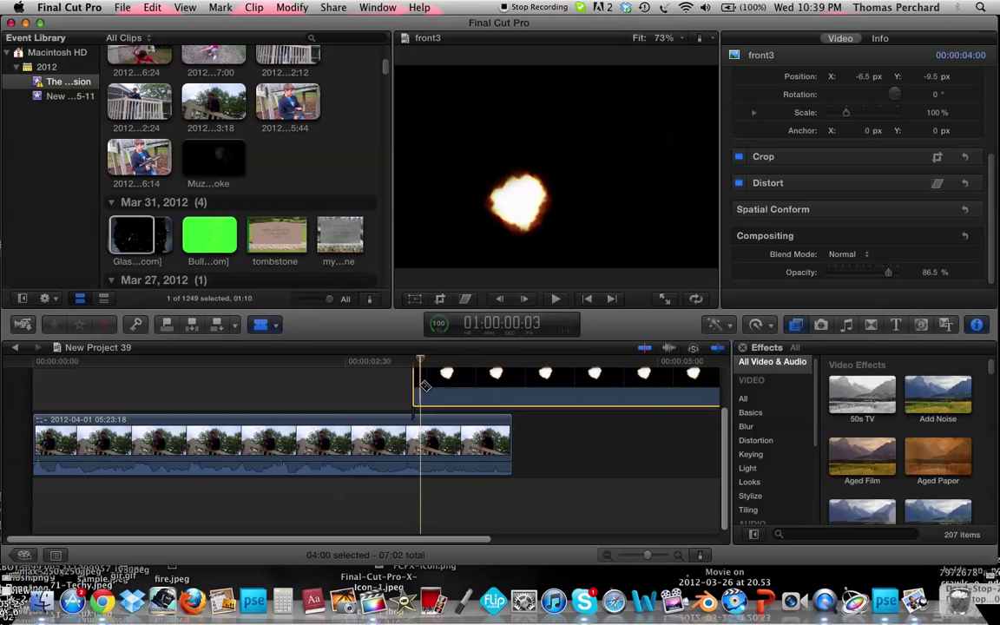
pyautogui.press('super+b')
pyautogui.click(447, 389)
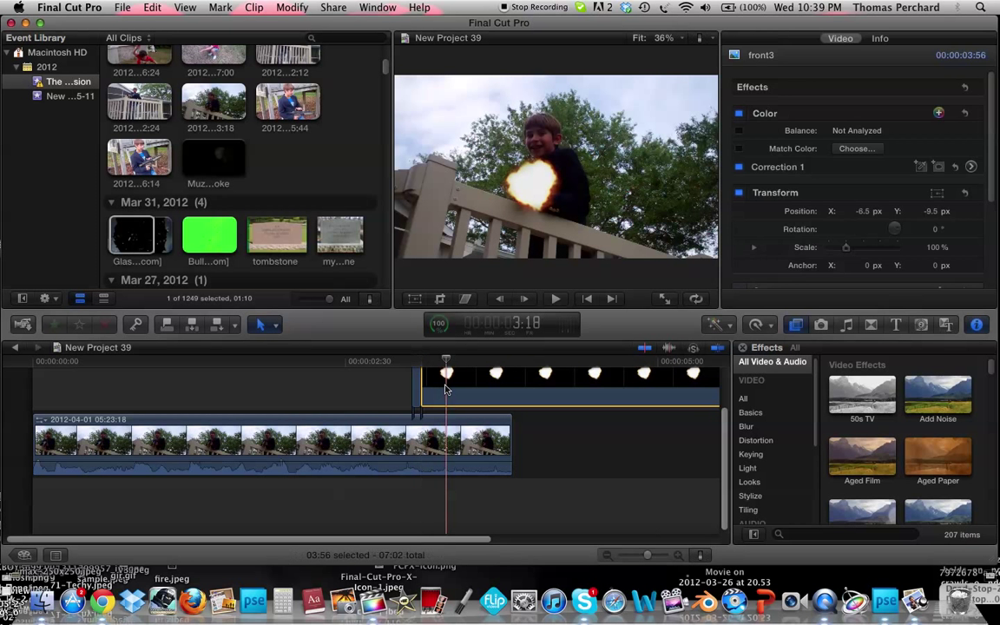
pyautogui.press('Delete')
pyautogui.press('space')
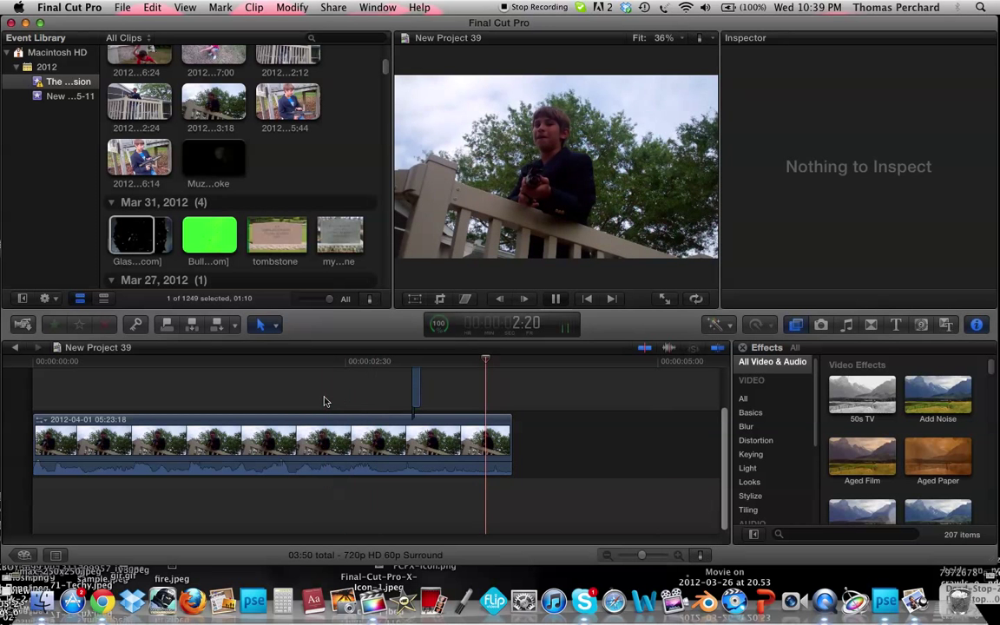
pyautogui.press('space')
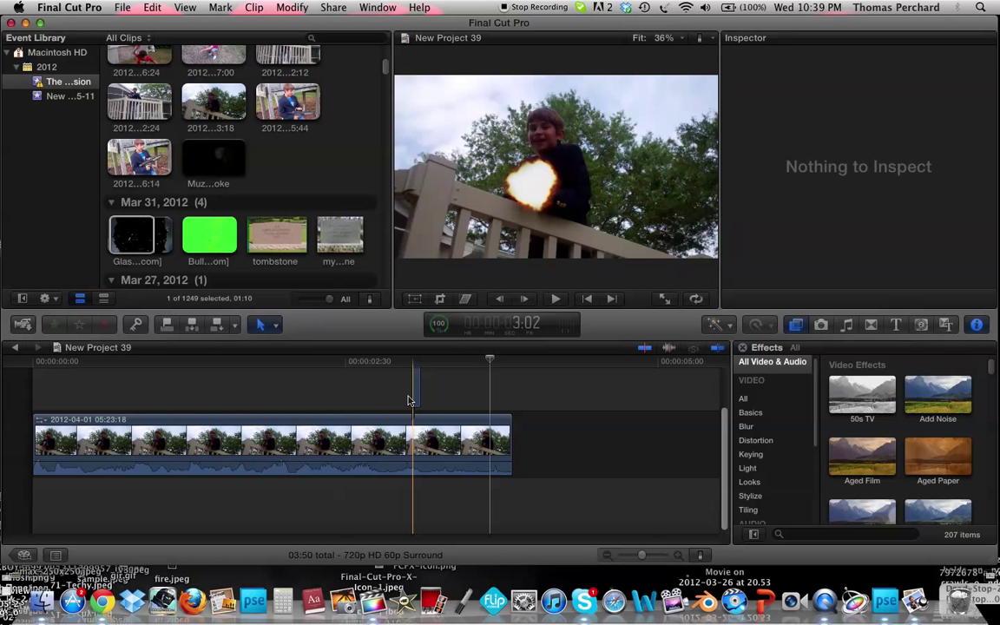
# Play the project from the beginning to check the flash
pyautogui.press('space')
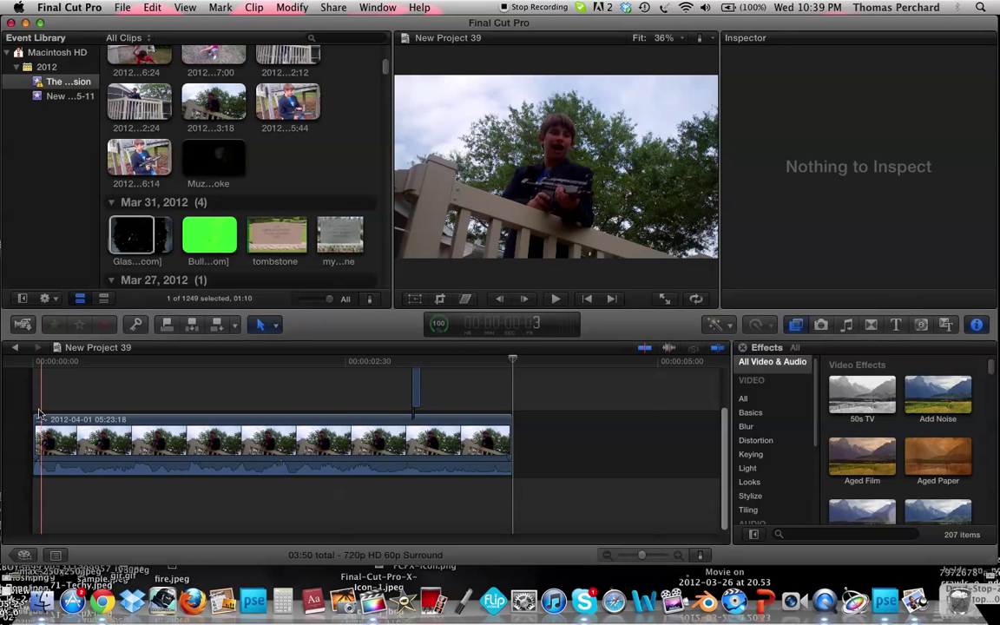
pyautogui.click(34, 402)
pyautogui.press('space')
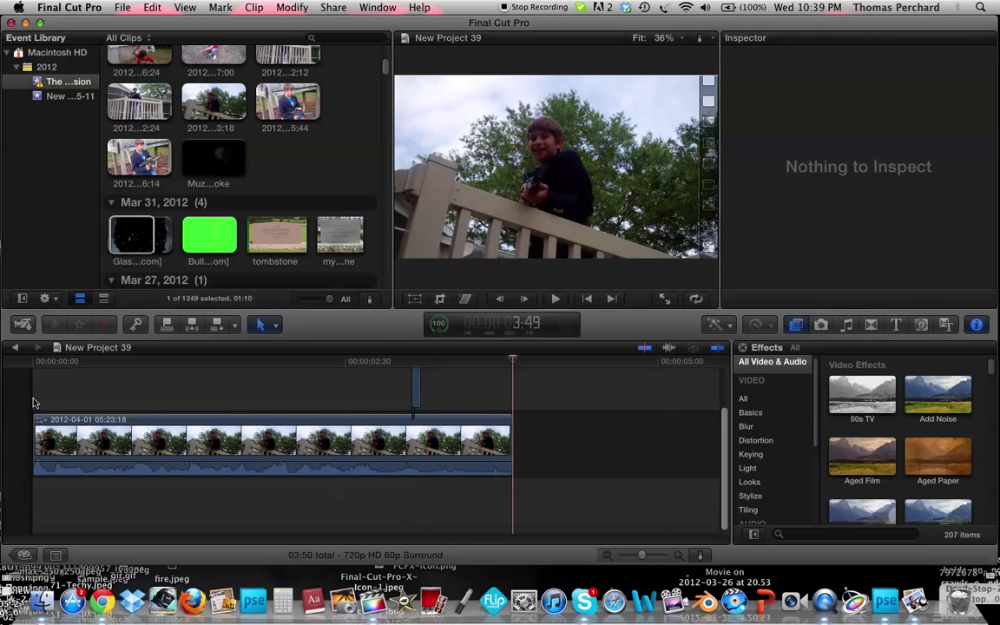
# Blade front3 down to a two-frame burst, delete the extra piece, and replay the shot
pyautogui.press('p')
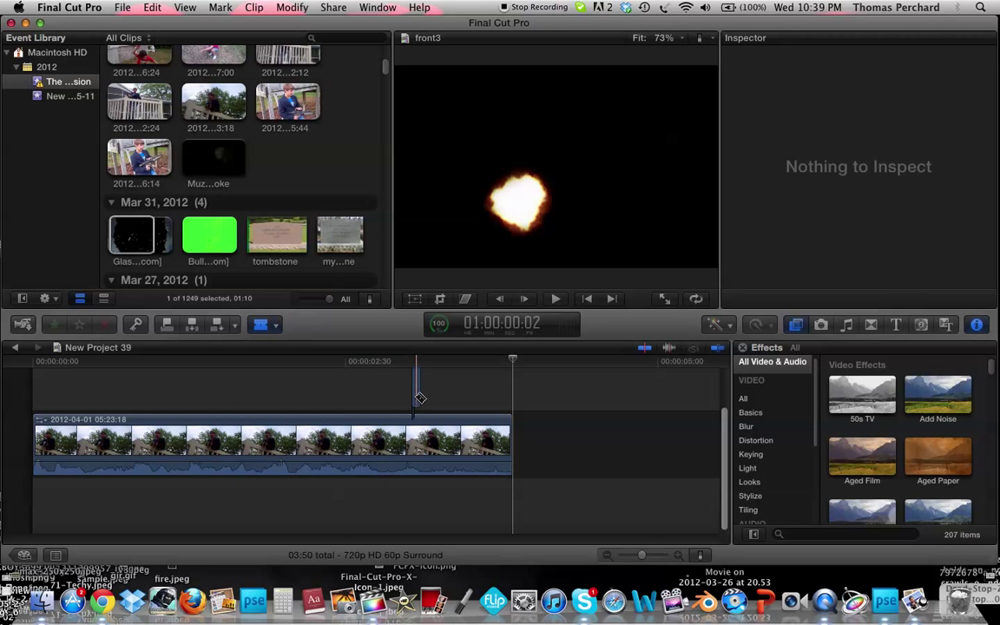
pyautogui.press('a')
pyautogui.click(420, 398)
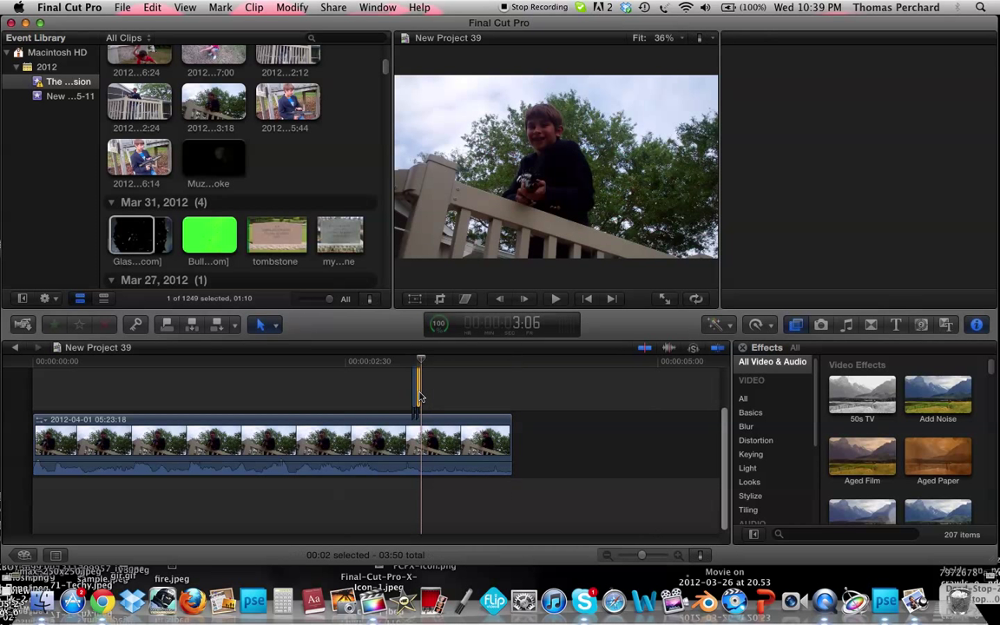
pyautogui.press('Delete')
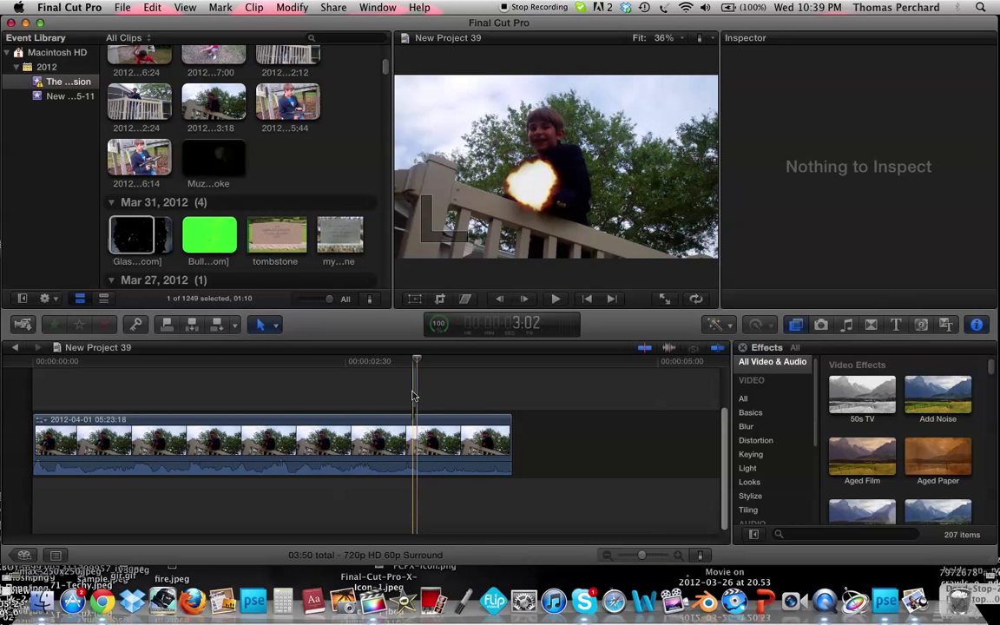
pyautogui.click(415, 397)
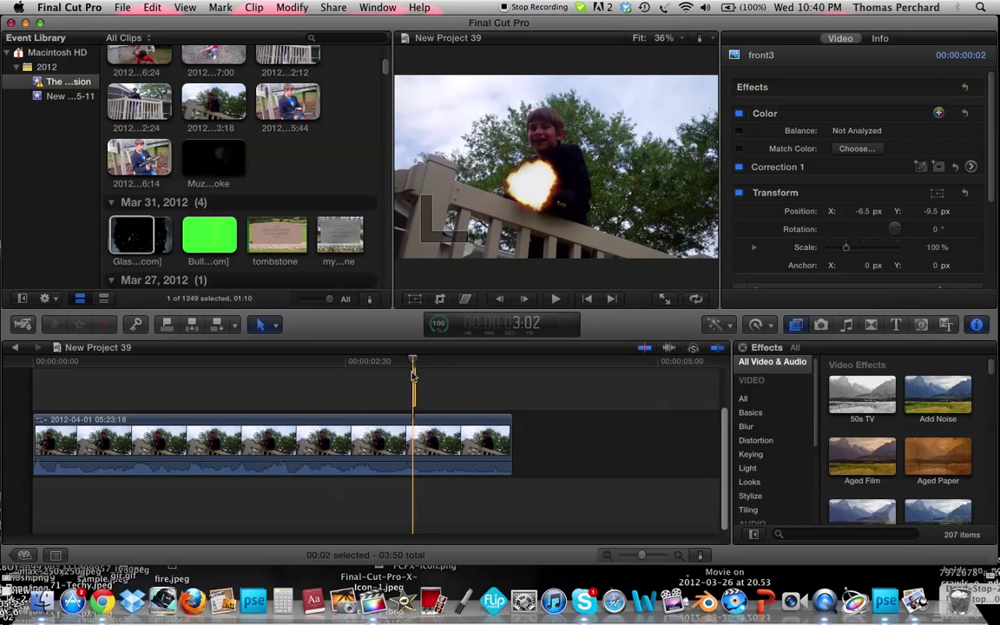
pyautogui.click(461, 391)
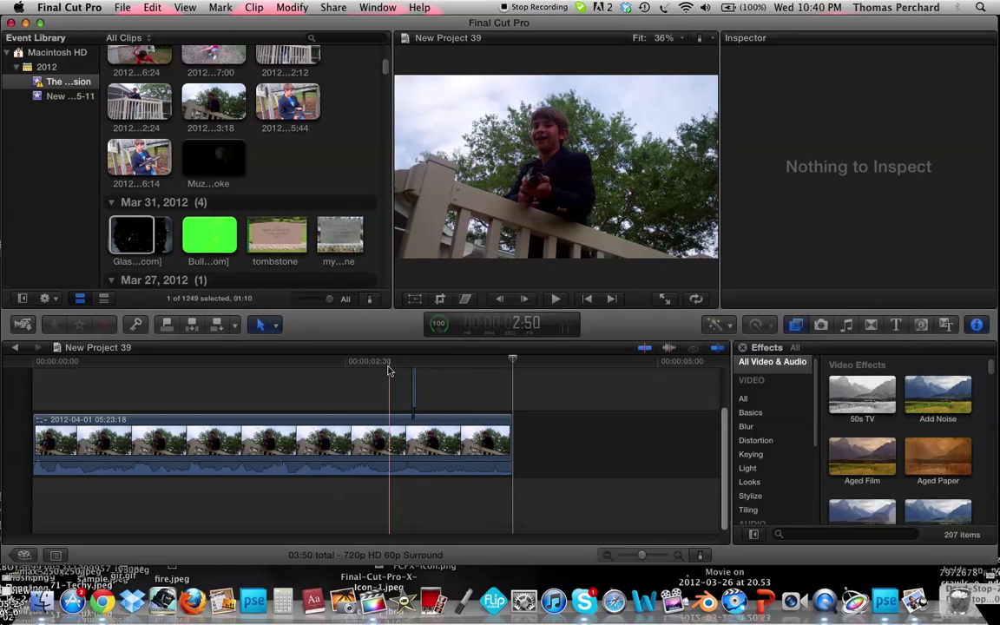
pyautogui.press('space')
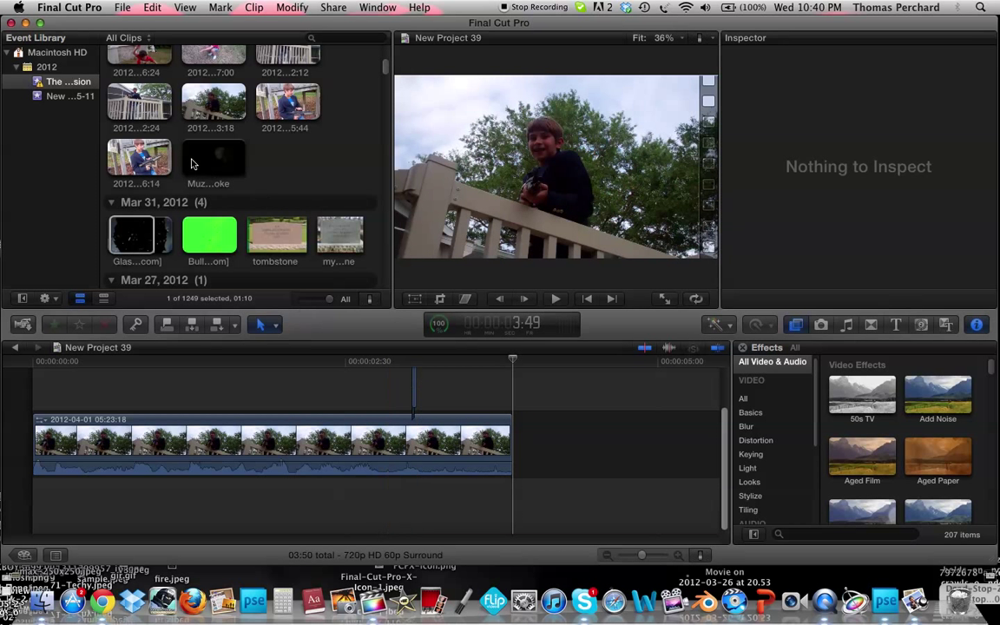
# Mark a 12-frame range of MuzzleSmoke and connect it at the muzzle flash in its own lane
pyautogui.press('super+1')
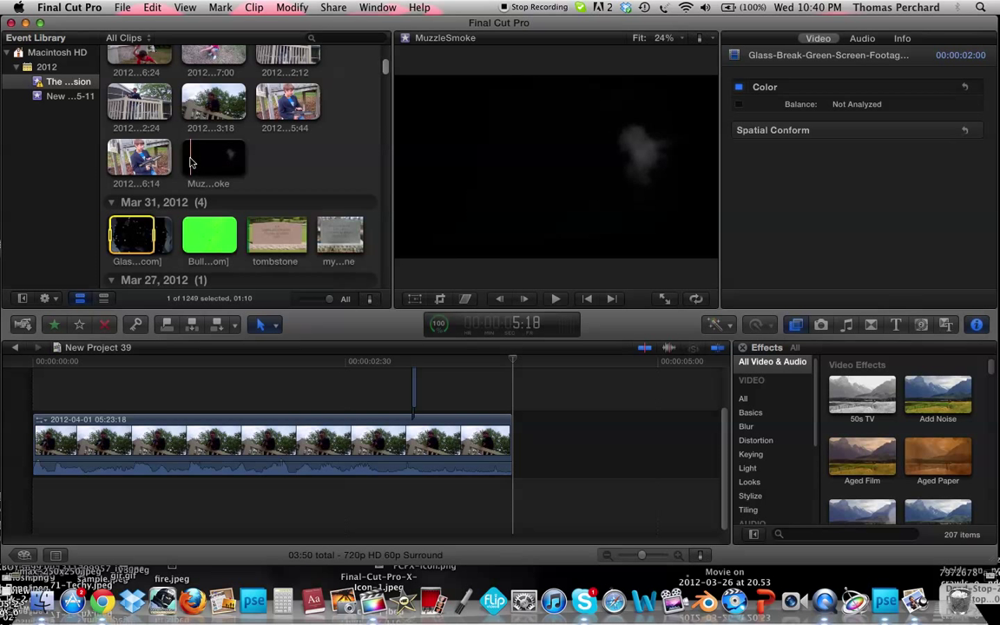
pyautogui.click(191, 162)
pyautogui.moveTo(216, 159); pyautogui.dragTo(231, 159)
pyautogui.press('space')
pyautogui.click(414, 391)
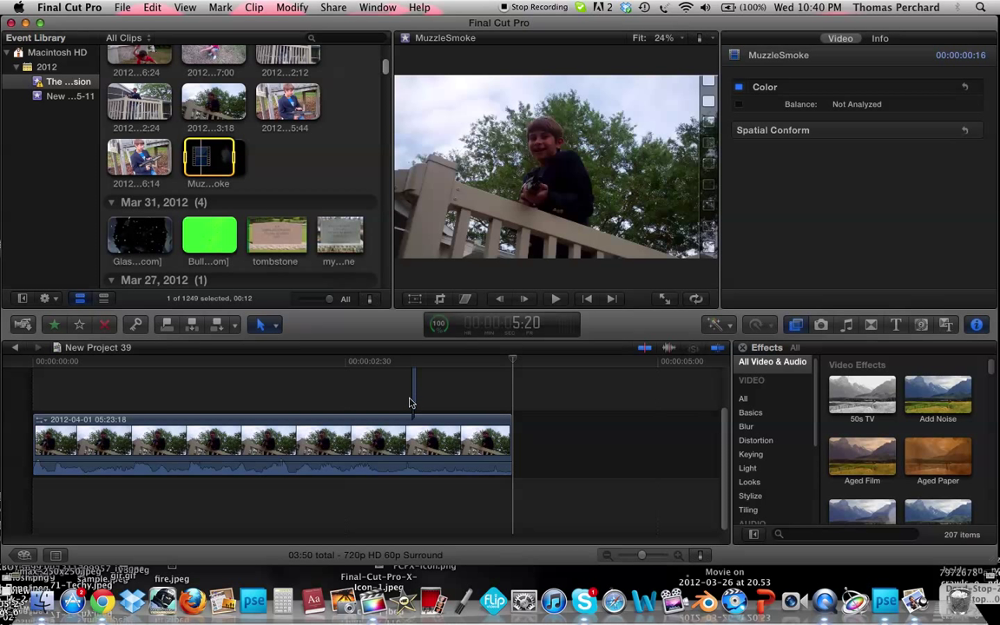
pyautogui.press('q')
pyautogui.moveTo(413, 406); pyautogui.dragTo(414, 375)
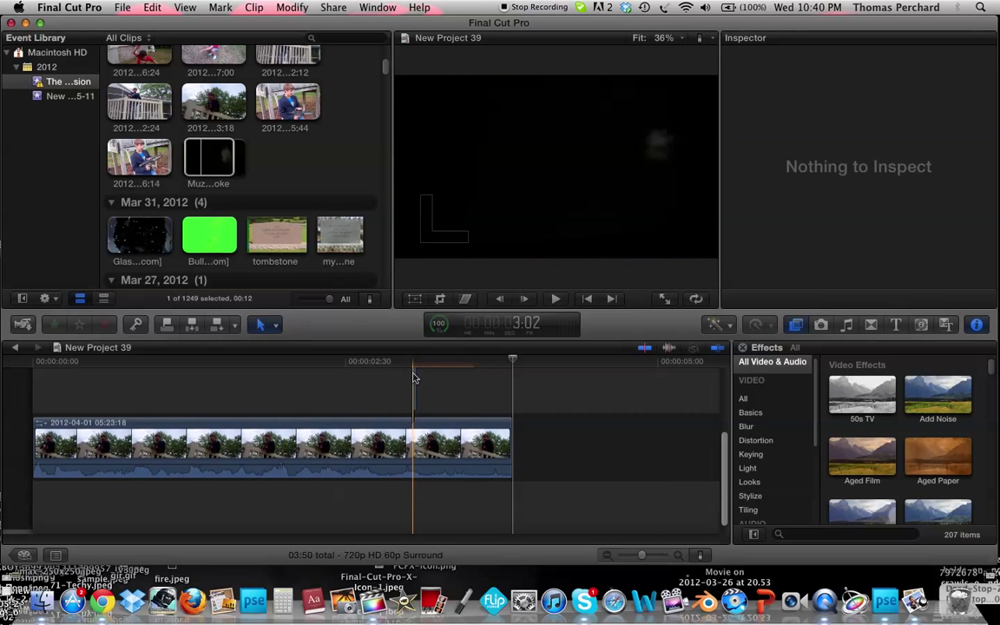
pyautogui.moveTo(414, 378); pyautogui.dragTo(420, 410)
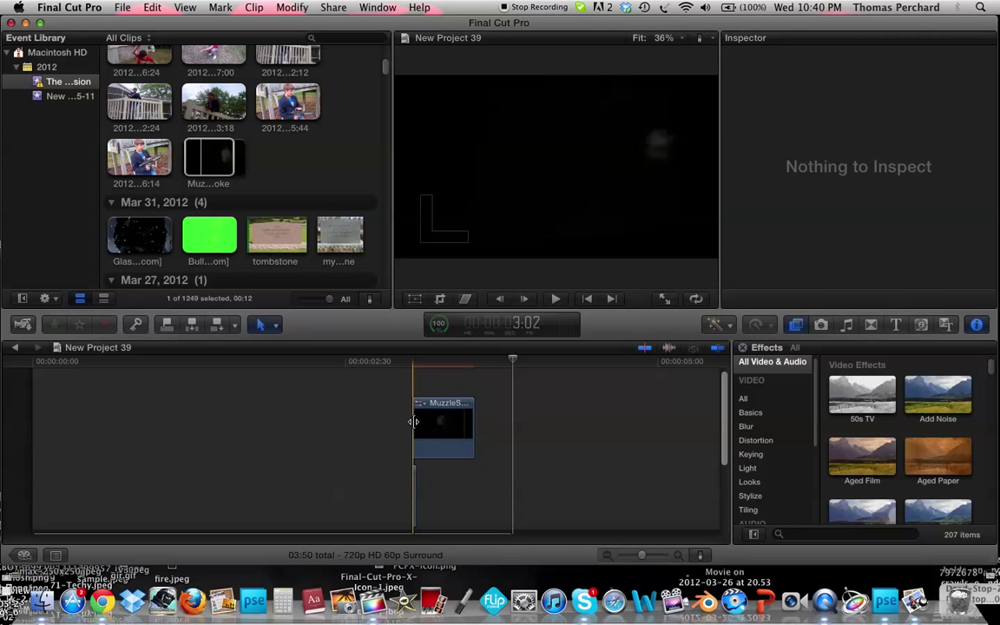
# Search effects for 'keyer' and drop Luma Keyer onto the MuzzleSmoke clip
pyautogui.click(803, 535)
pyautogui.write('luma')
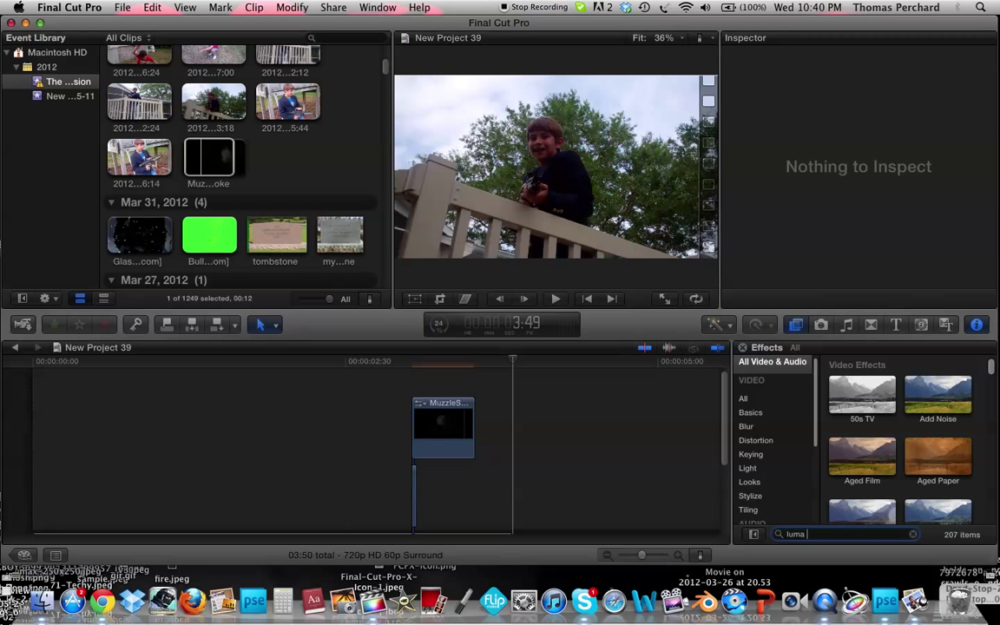
pyautogui.write('keyer')
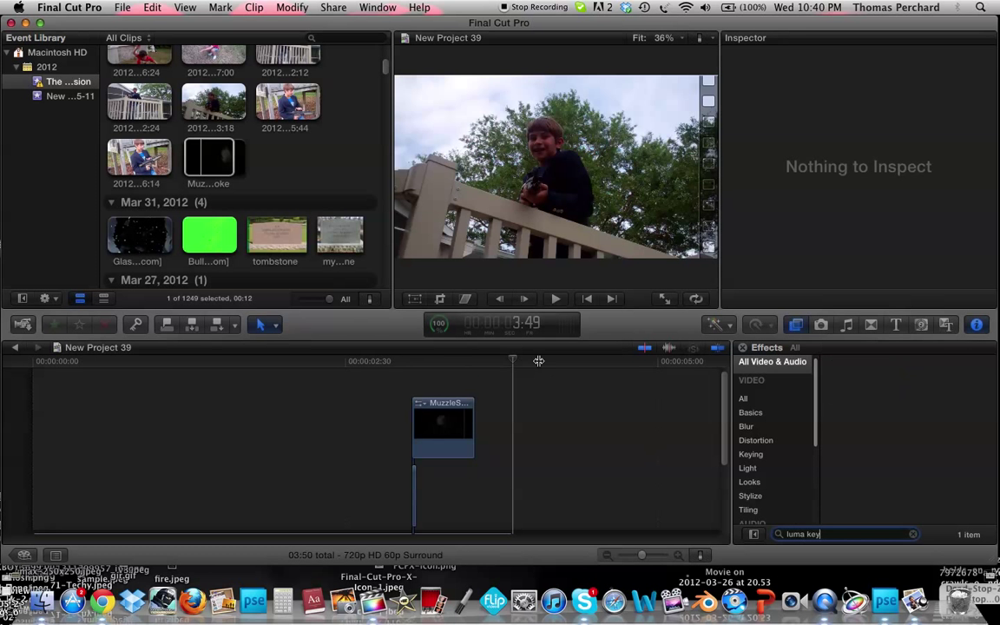
pyautogui.moveTo(514, 361); pyautogui.dragTo(438, 361)
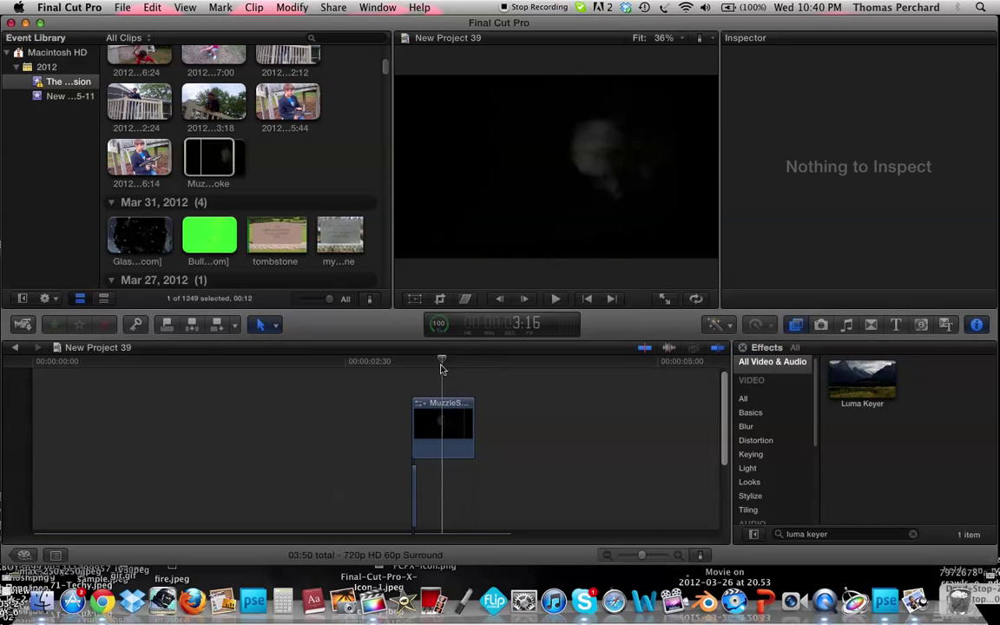
pyautogui.moveTo(862, 379); pyautogui.dragTo(448, 428)
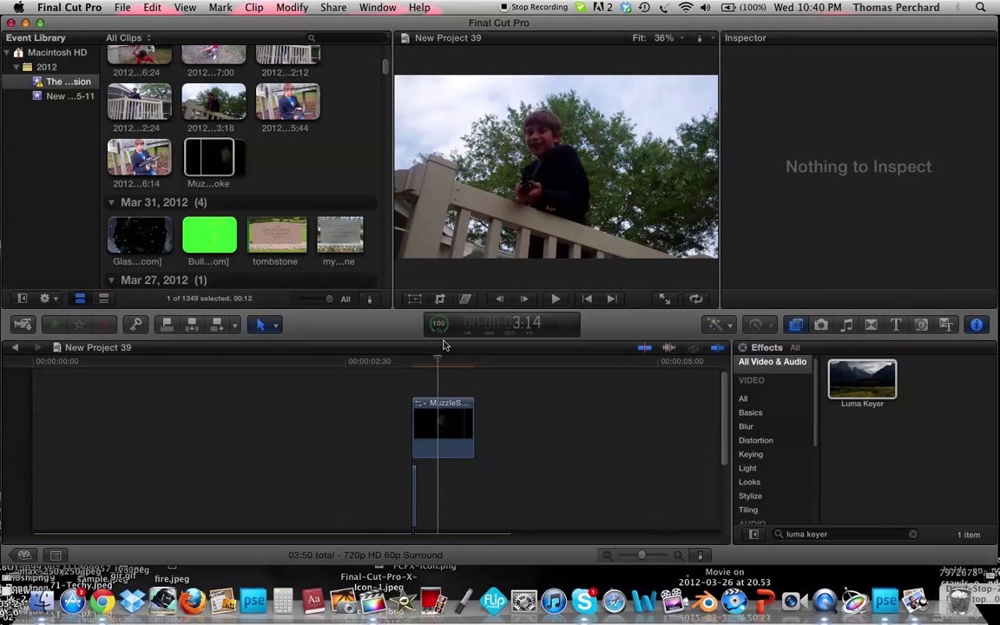
pyautogui.moveTo(418, 363); pyautogui.dragTo(414, 362)
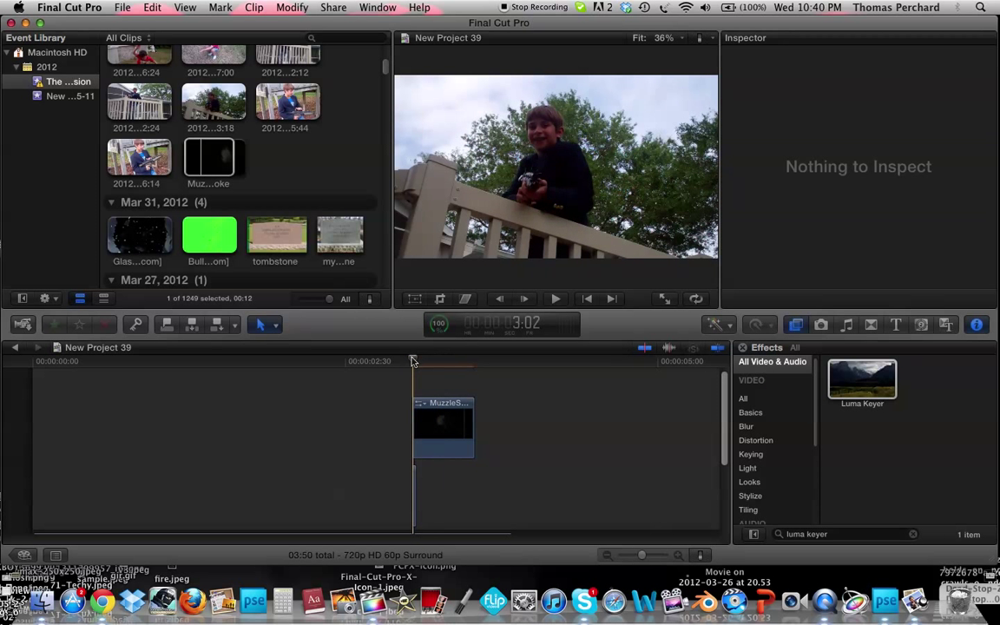
pyautogui.click(418, 421)
# Drag the Luma Keyer threshold in the Inspector so the smoke's dark background drops out
pyautogui.press('super+4')
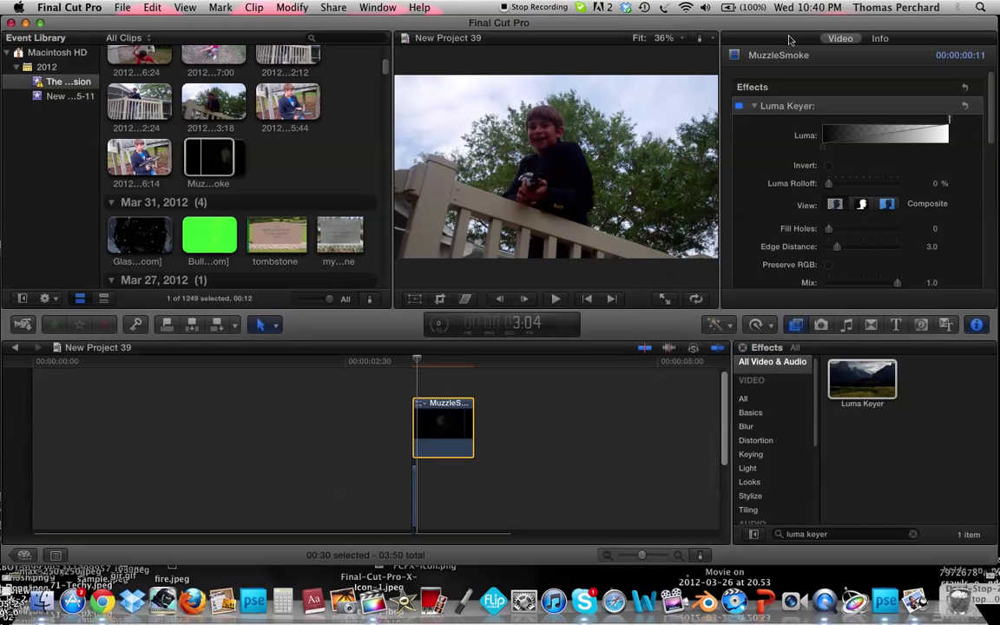
pyautogui.moveTo(942, 121); pyautogui.dragTo(839, 126)
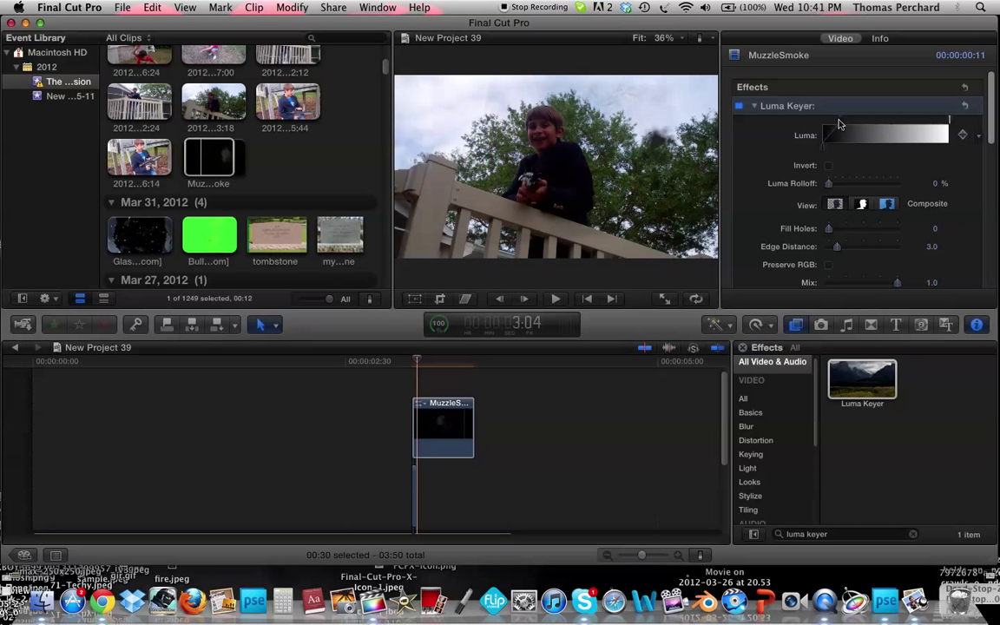
pyautogui.click(417, 420)
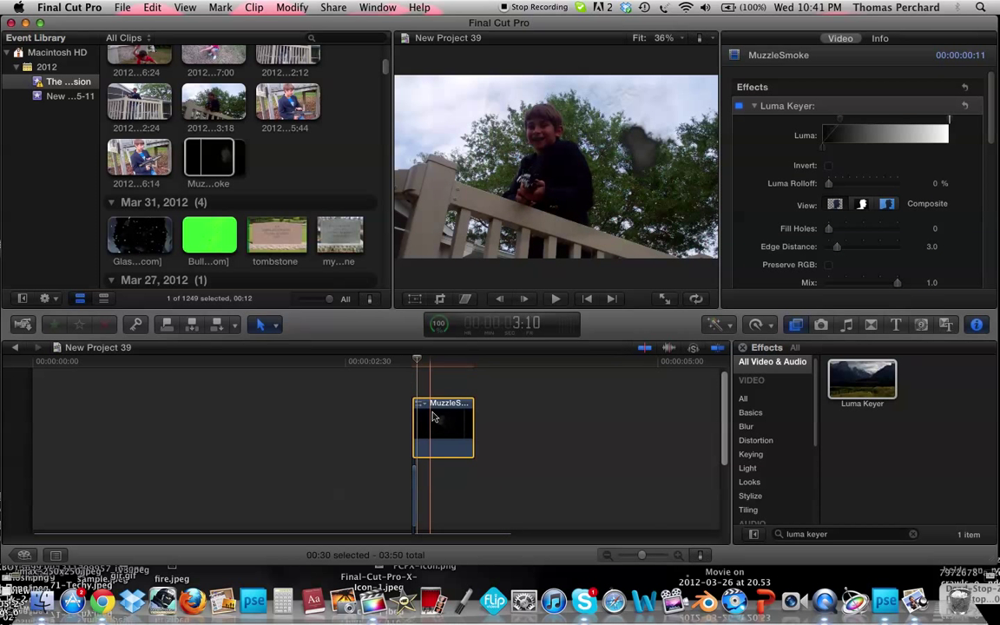
pyautogui.click(434, 417)
pyautogui.moveTo(885, 134)
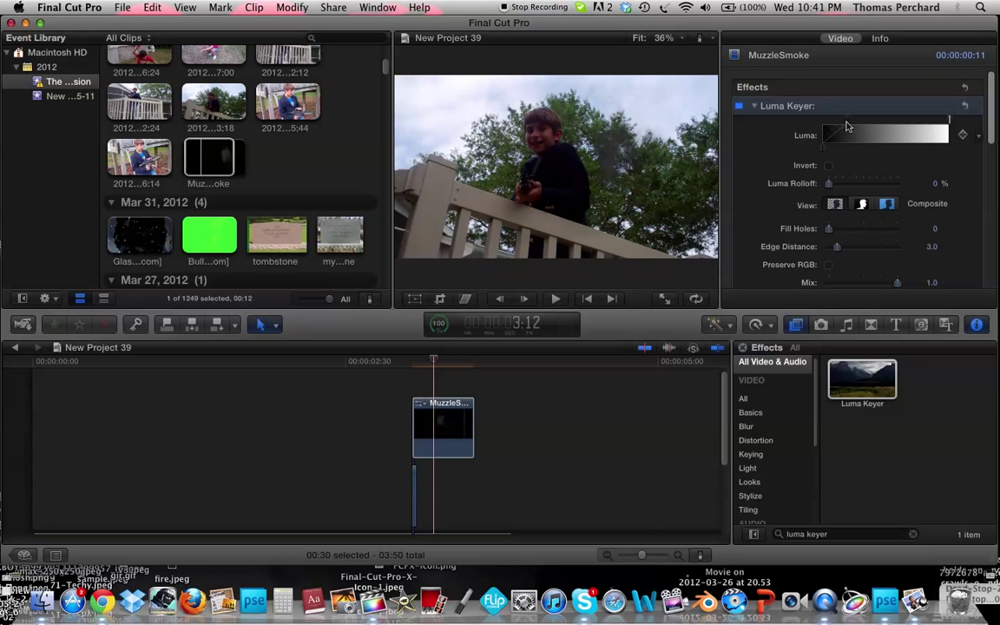
# Move the MuzzleSmoke clip down into a lower timeline lane
pyautogui.click(424, 427)
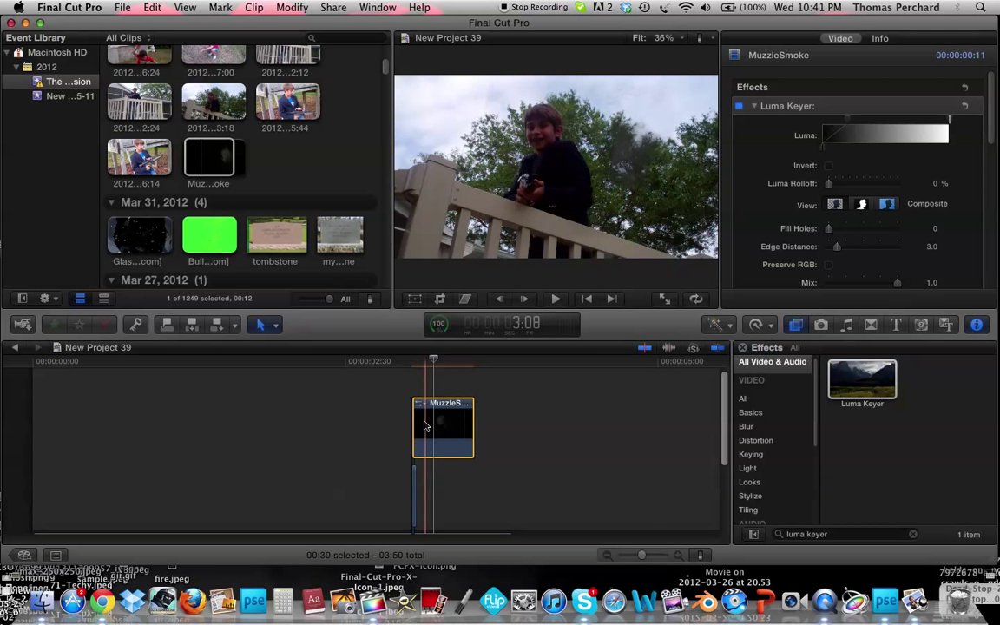
pyautogui.hotkey('ctrl', 'd')
pyautogui.press('Escape')
pyautogui.click(412, 419)
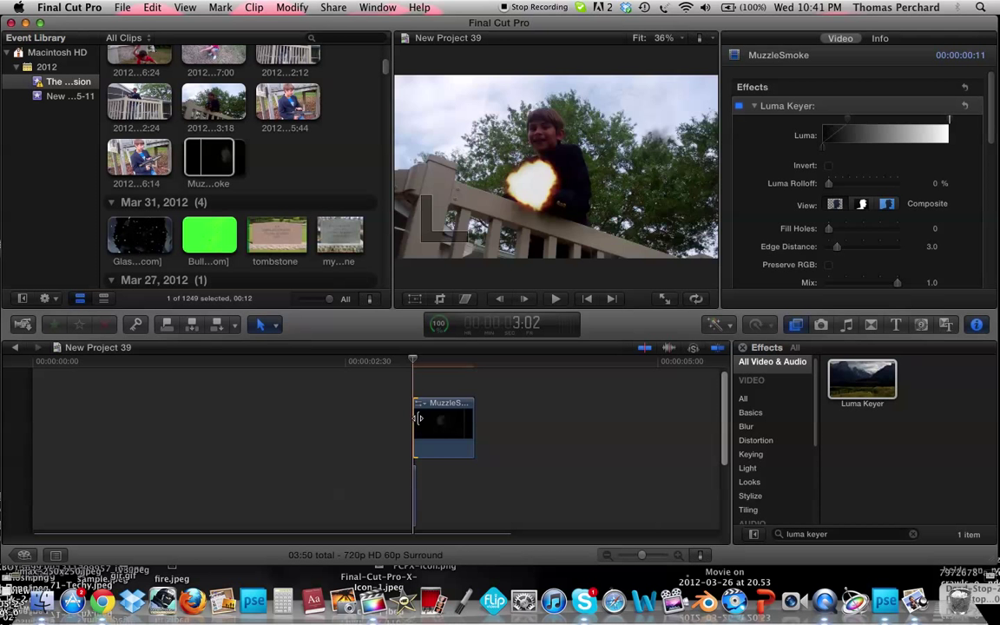
pyautogui.moveTo(413, 420)
pyautogui.mouseDown()
pyautogui.moveTo(448, 480)
pyautogui.moveTo(435, 400)
pyautogui.moveTo(420, 411)
pyautogui.mouseUp()
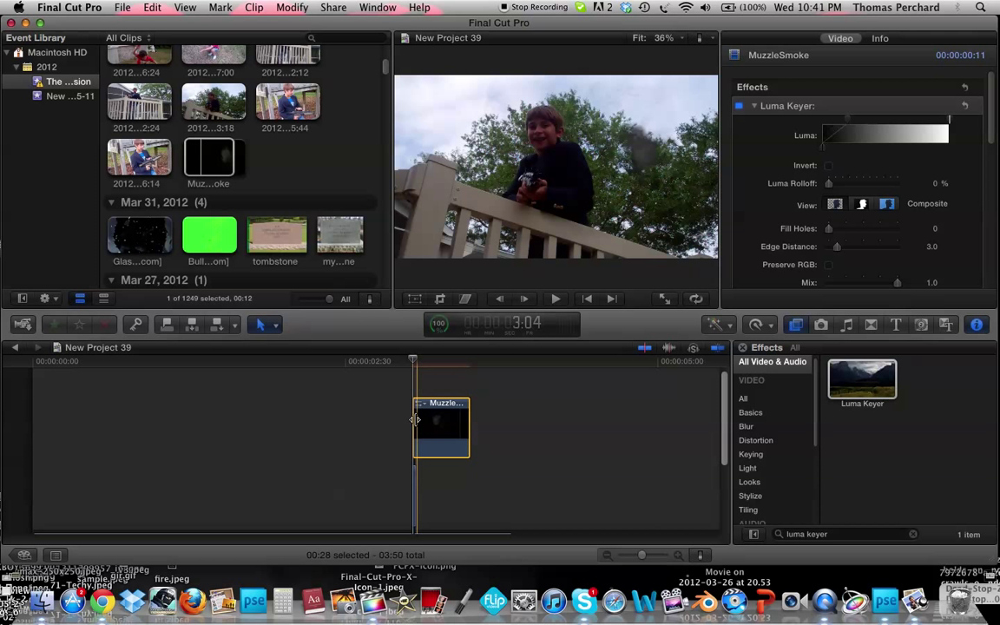
# Move MuzzleSmoke beside the gun, rotate it to a new angle, and confirm with Done
pyautogui.click(395, 399)
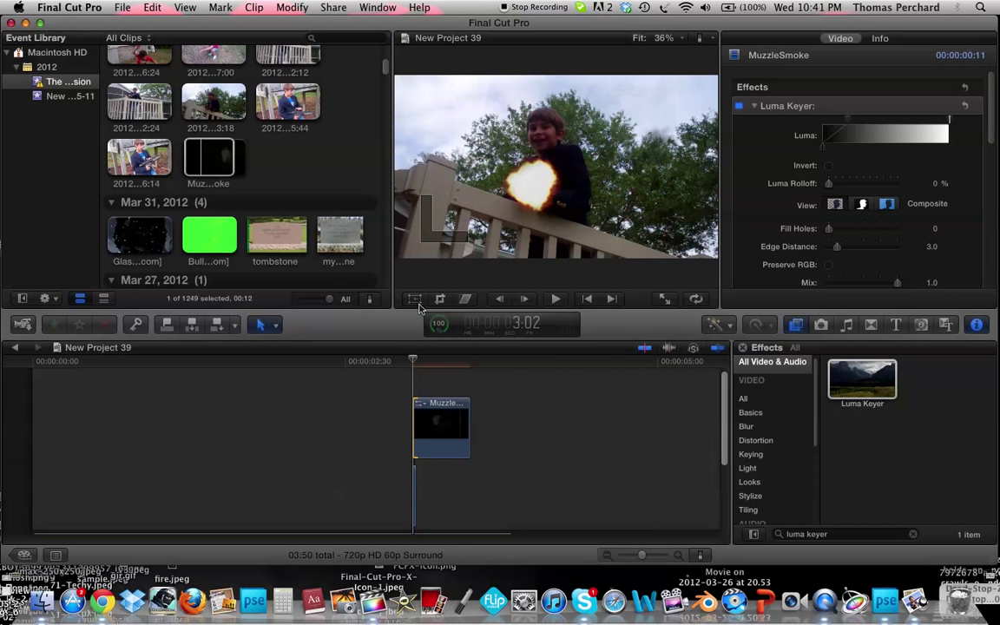
pyautogui.click(603, 164)
pyautogui.moveTo(574, 156); pyautogui.dragTo(654, 174)
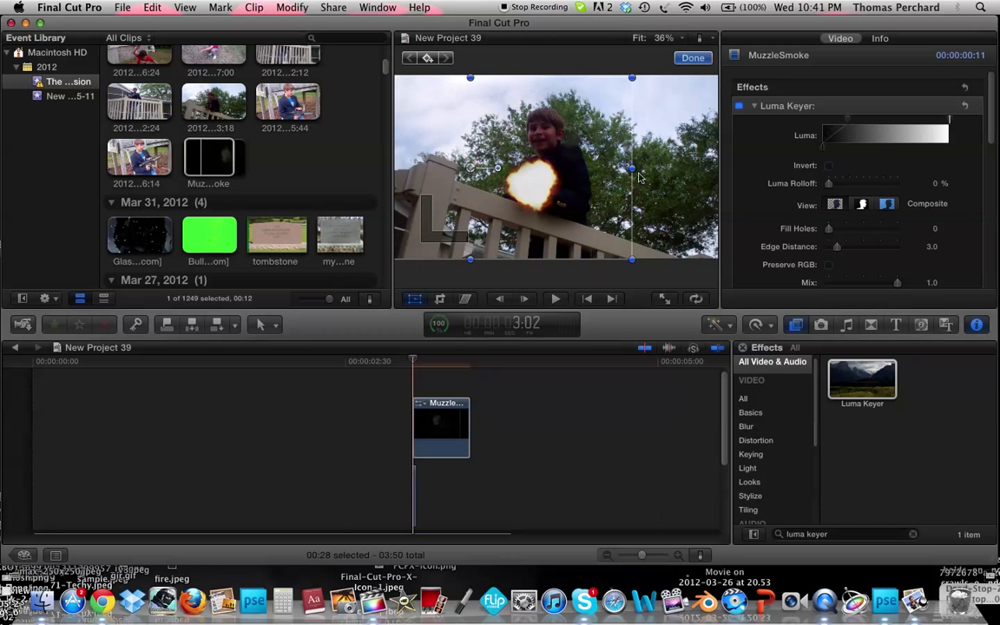
pyautogui.moveTo(512, 156)
pyautogui.mouseDown()
pyautogui.moveTo(484, 193)
pyautogui.moveTo(562, 4)
pyautogui.mouseUp()
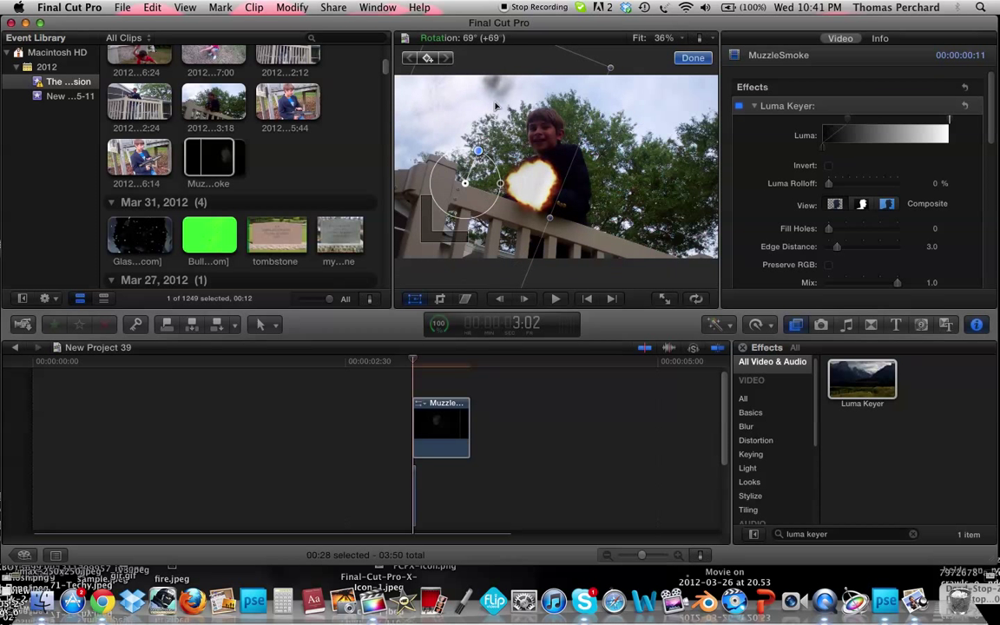
pyautogui.moveTo(563, 5); pyautogui.dragTo(624, 7)
pyautogui.moveTo(500, 175); pyautogui.dragTo(503, 251)
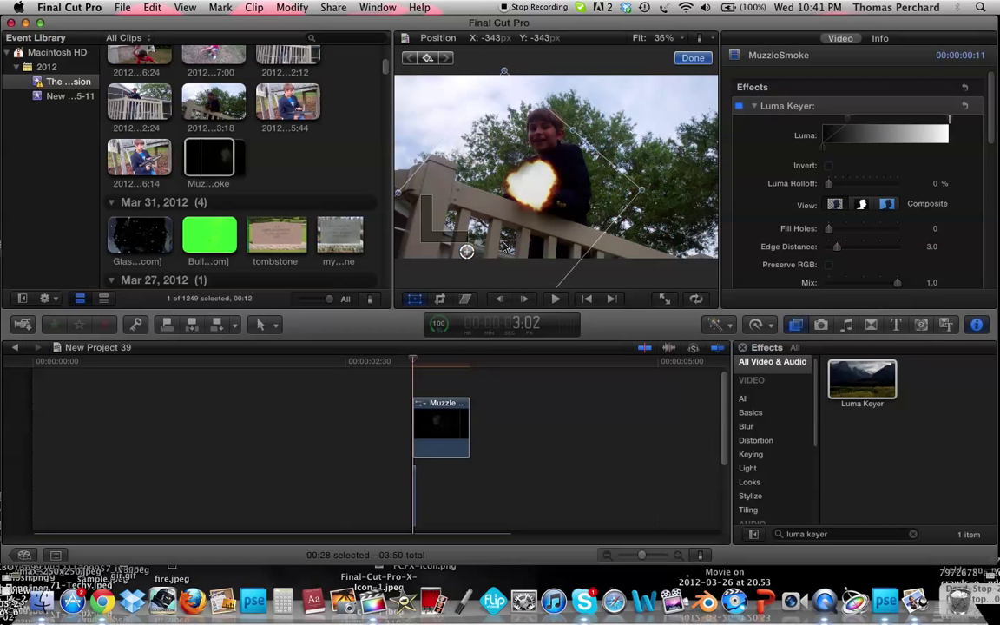
pyautogui.click(692, 59)
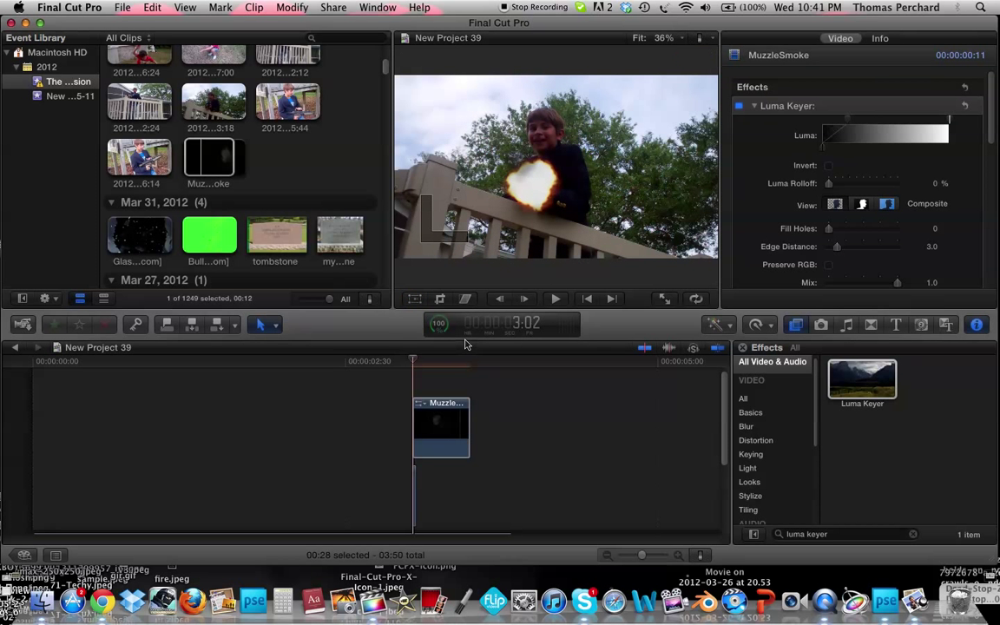
# Rotate the MuzzleSmoke clip to about -58° and move it up and left in the frame
pyautogui.click(424, 415)
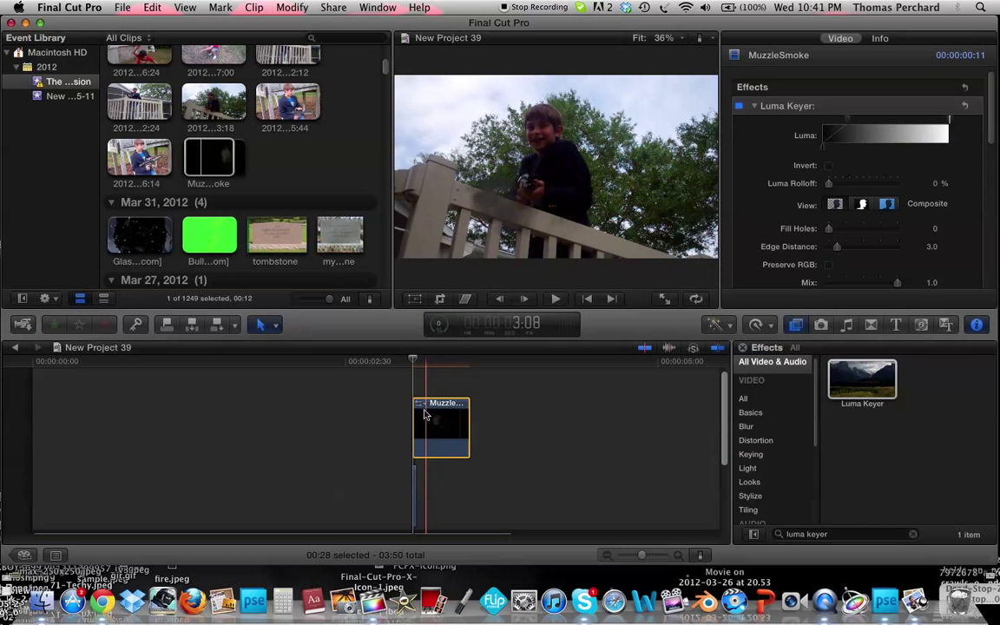
pyautogui.click(415, 299)
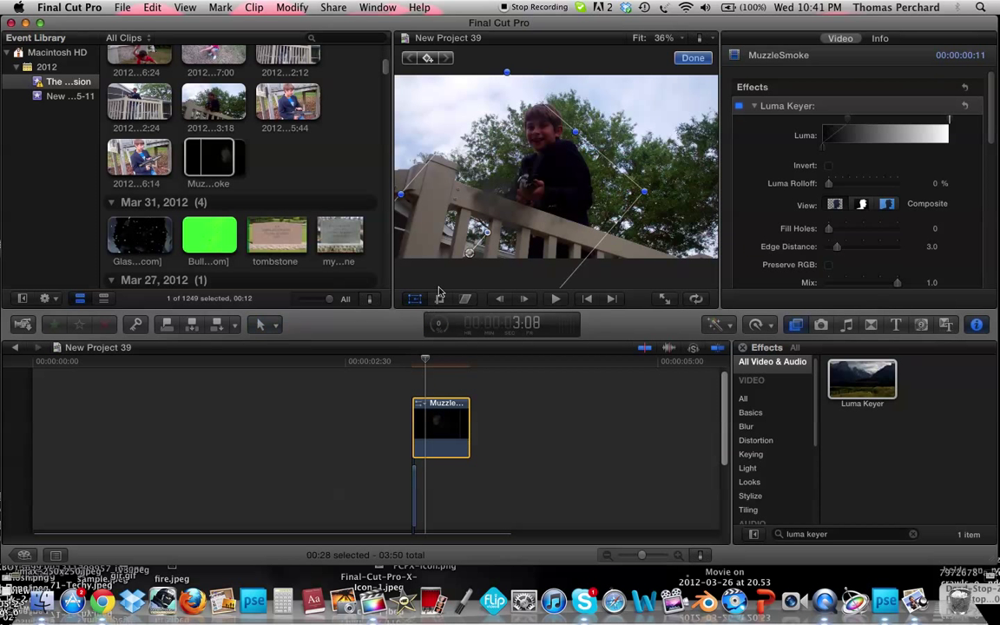
pyautogui.moveTo(487, 234)
pyautogui.mouseDown()
pyautogui.moveTo(497, 303)
pyautogui.moveTo(484, 277)
pyautogui.mouseUp()
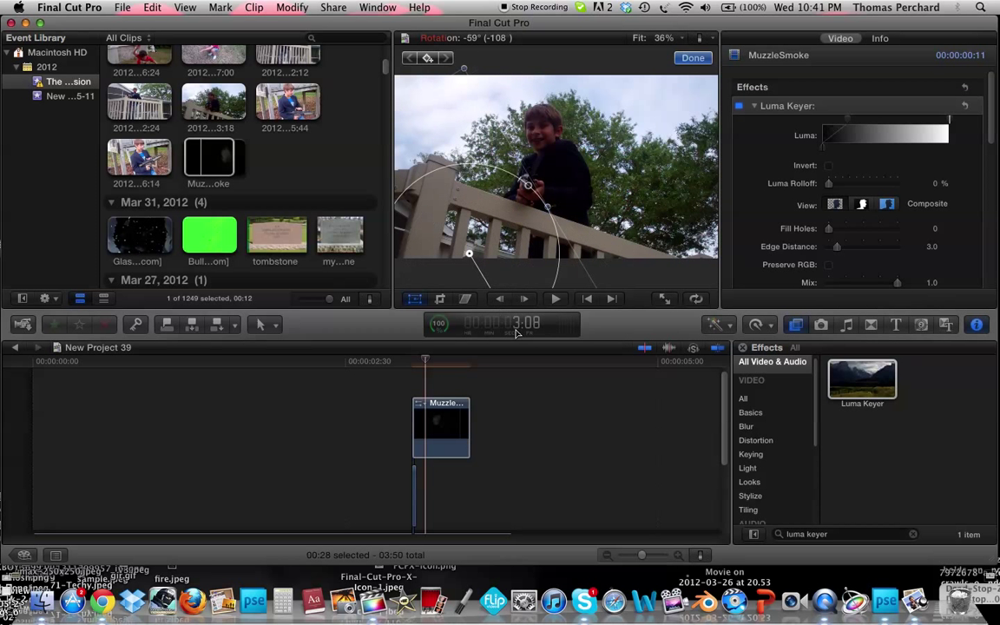
pyautogui.moveTo(482, 232); pyautogui.dragTo(489, 79)
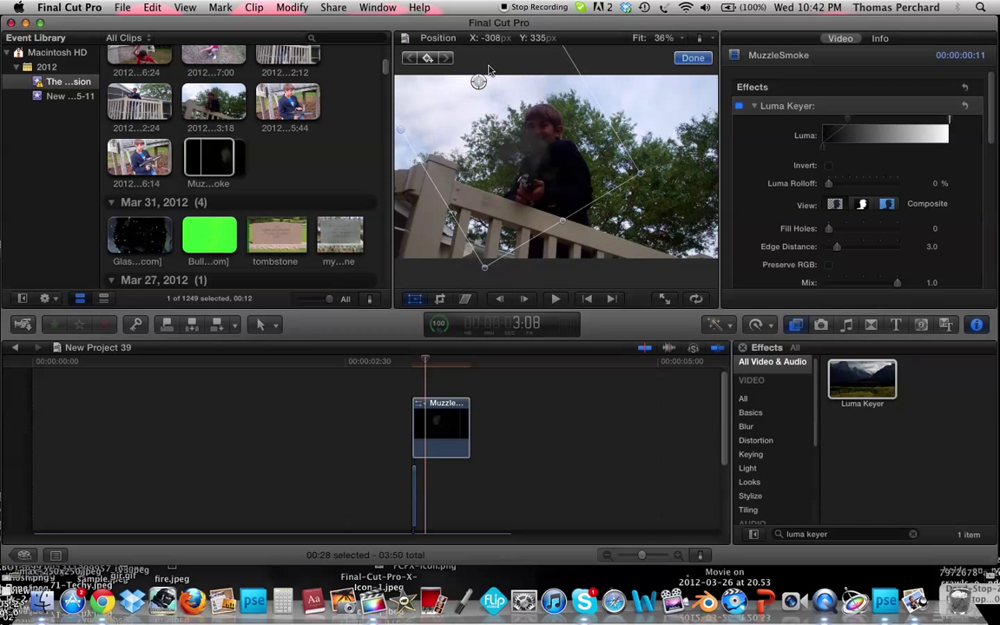
pyautogui.moveTo(489, 79); pyautogui.dragTo(481, 33)
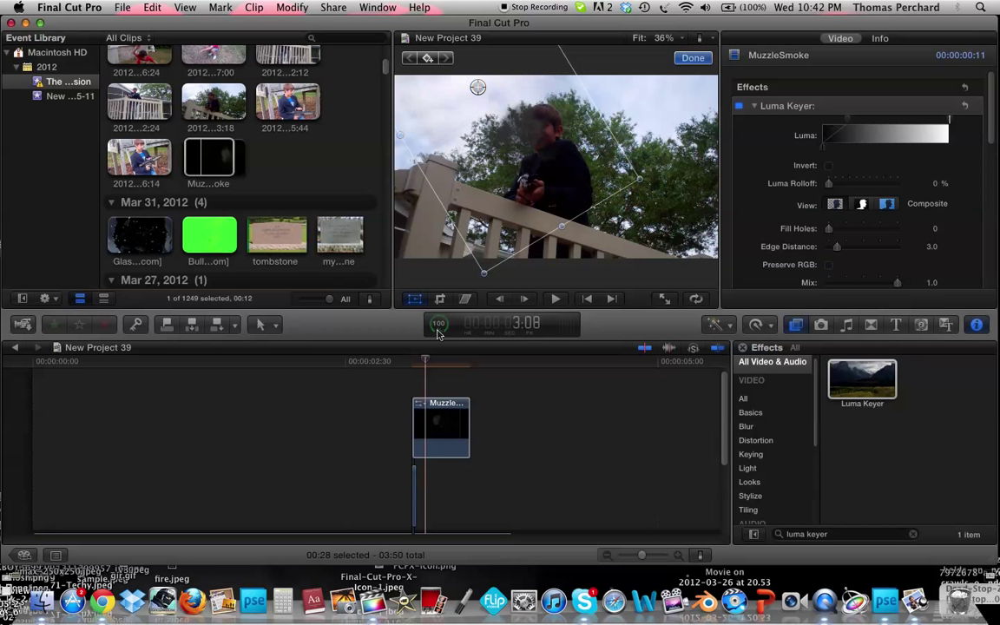
# Tighten the smoke clip's Luma Keyer so less smoke shows, then check the result
pyautogui.click(421, 360)
pyautogui.moveTo(424, 360); pyautogui.dragTo(438, 353)
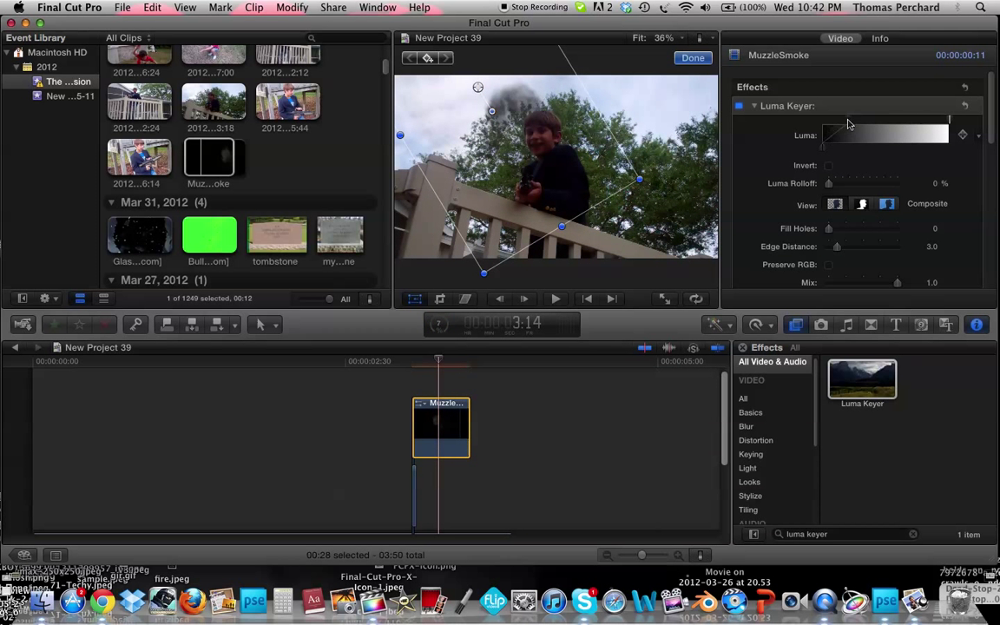
pyautogui.moveTo(849, 124); pyautogui.dragTo(862, 124)
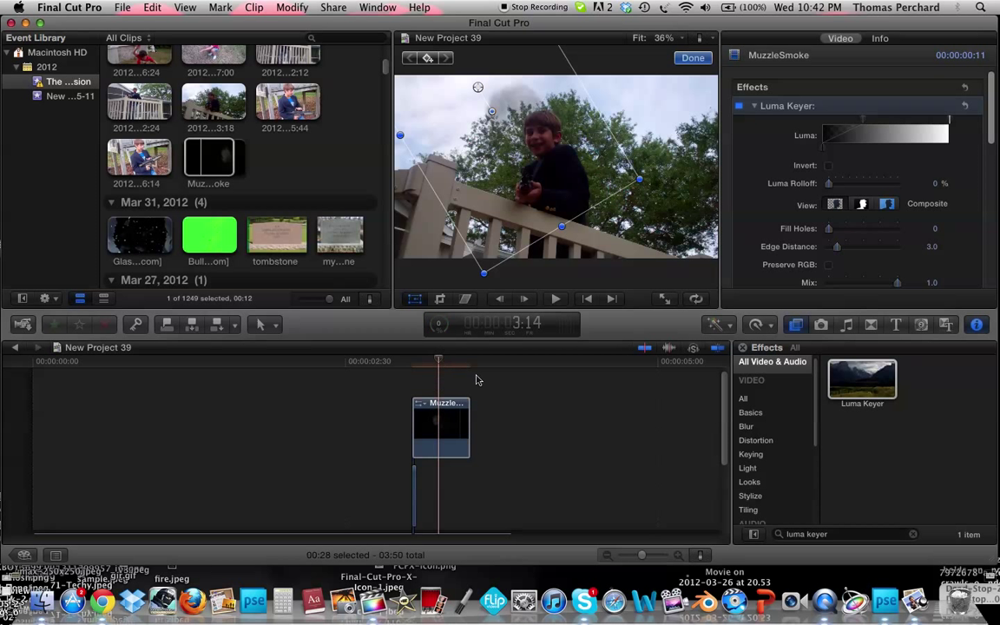
pyautogui.click(509, 392)
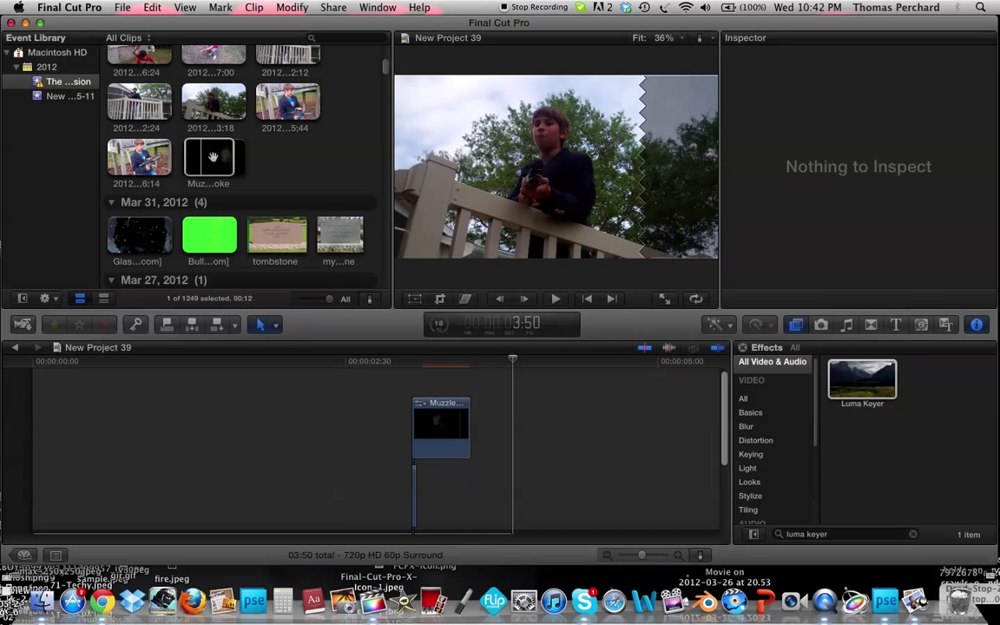
# Mark a Glass-Break range and connect it to the timeline, lined up with the shot
pyautogui.press('super+1')
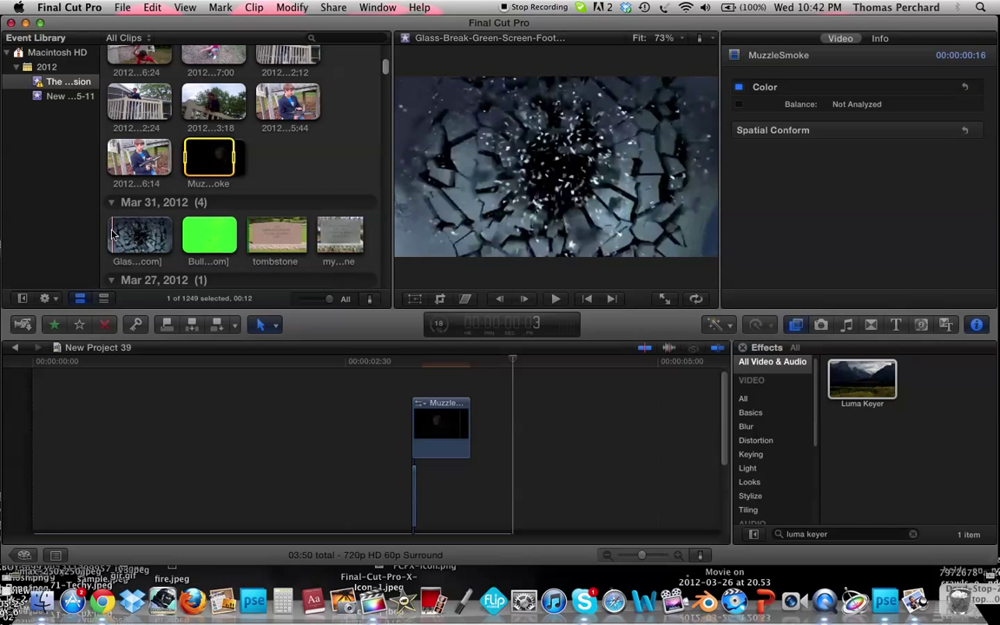
pyautogui.moveTo(112, 234); pyautogui.dragTo(179, 234)
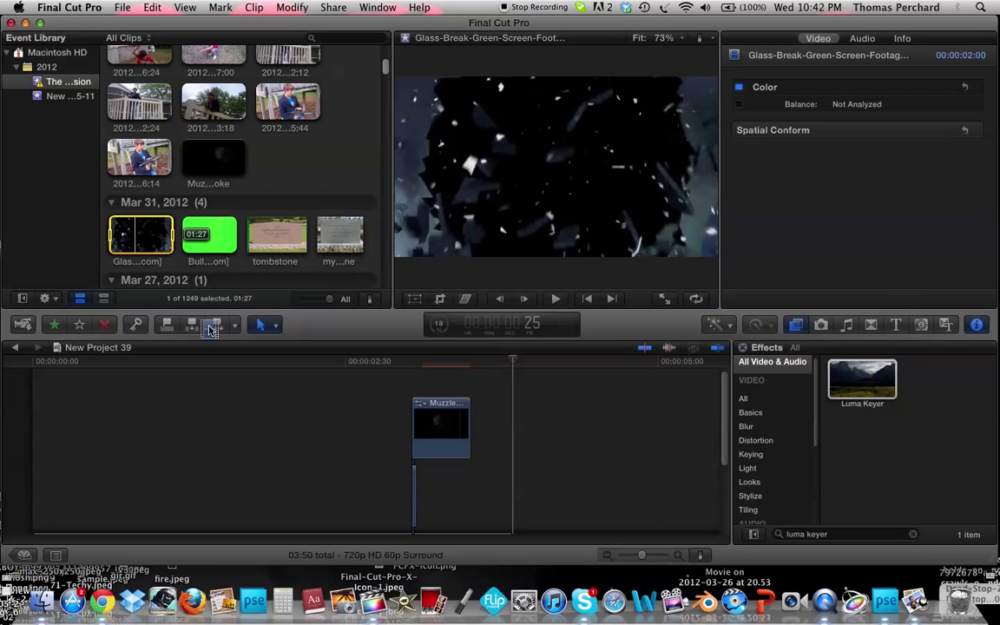
pyautogui.press('q')
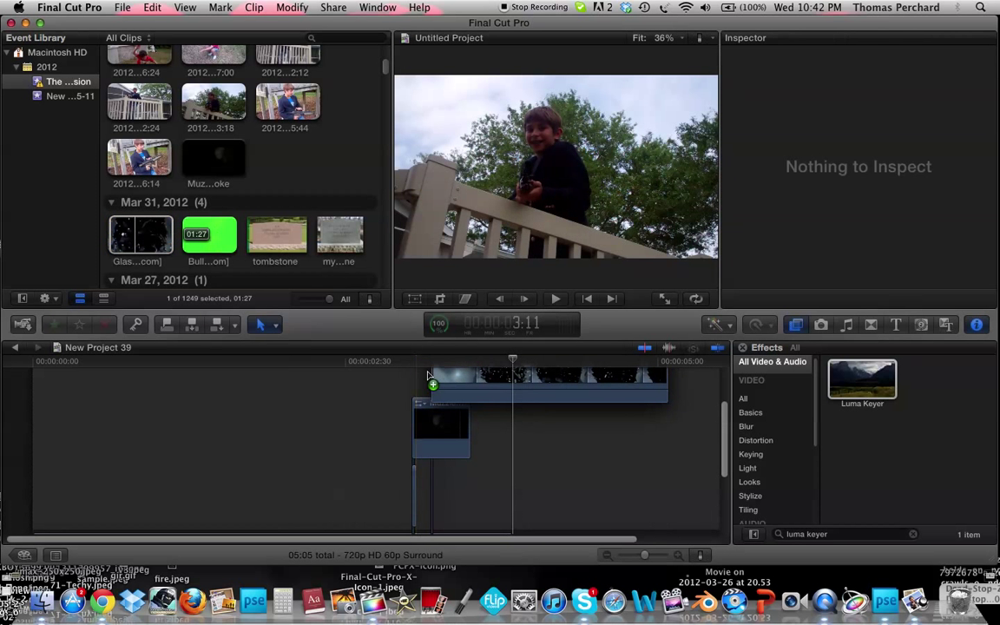
pyautogui.moveTo(415, 366); pyautogui.dragTo(412, 365)
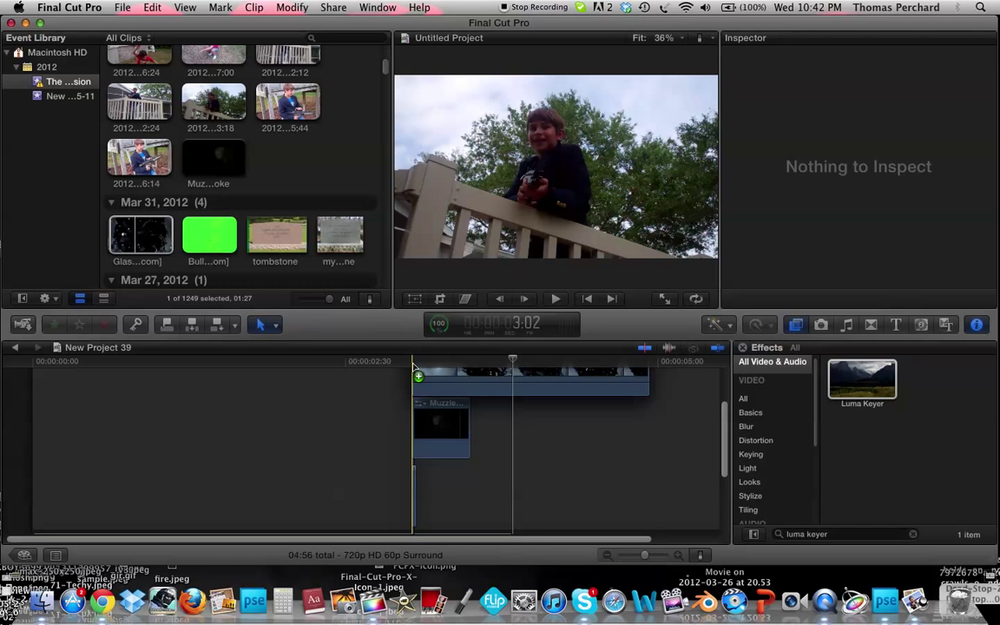
# Place the Glass-Break clip above the smoke and apply the Luma Keyer to it
pyautogui.moveTo(414, 369); pyautogui.dragTo(415, 408)
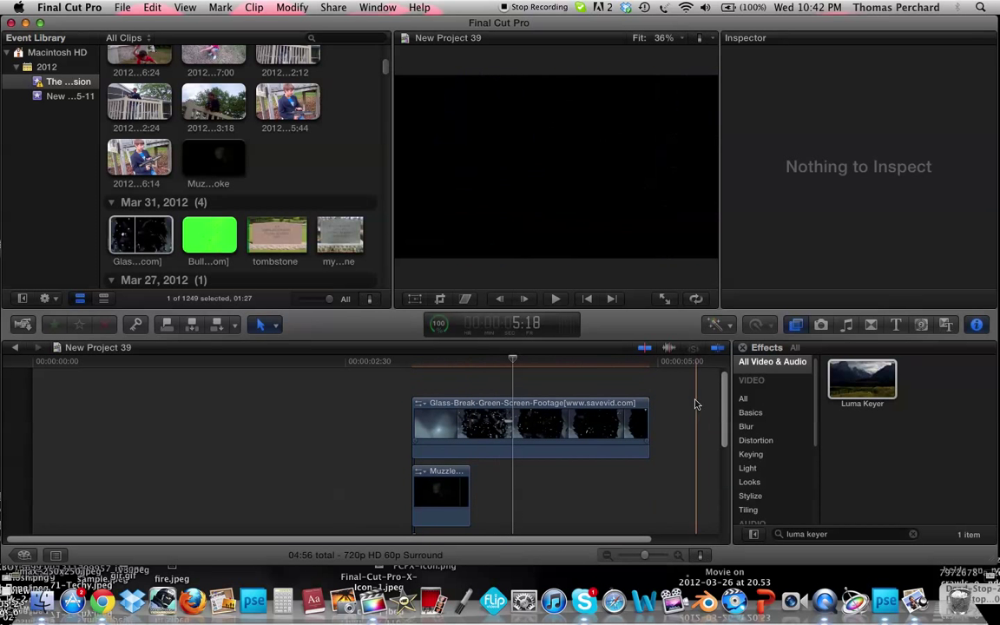
pyautogui.moveTo(862, 380)
pyautogui.mouseDown()
pyautogui.moveTo(516, 405)
pyautogui.moveTo(426, 382)
pyautogui.mouseUp()
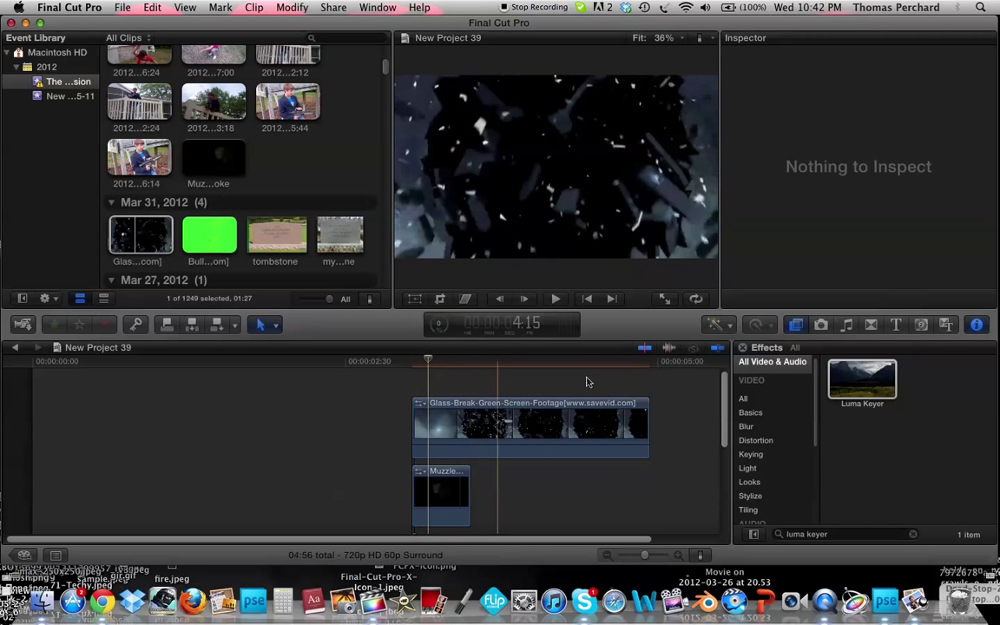
pyautogui.click(438, 435)
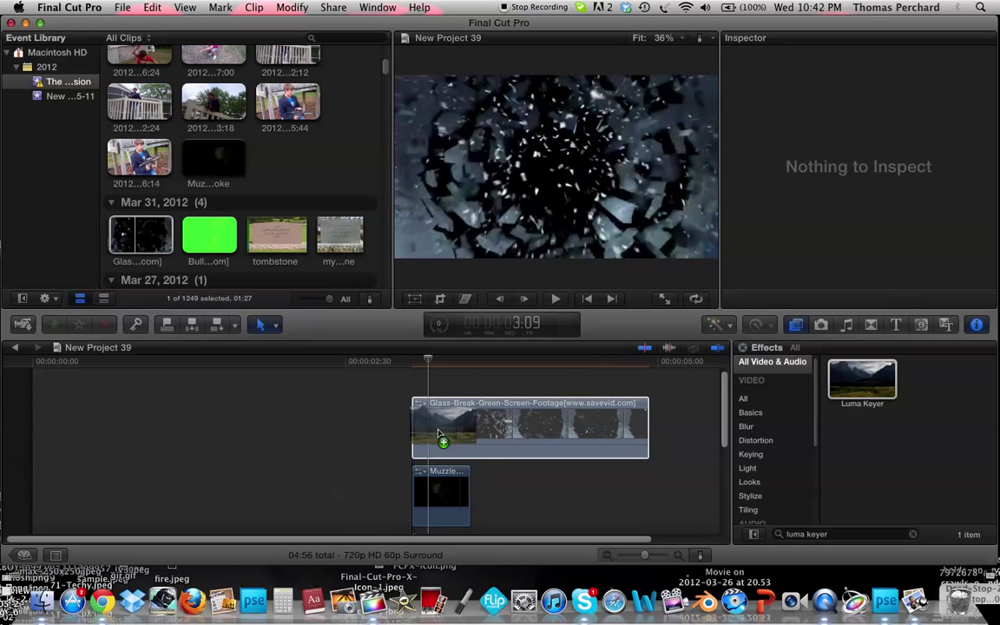
pyautogui.click(396, 384)
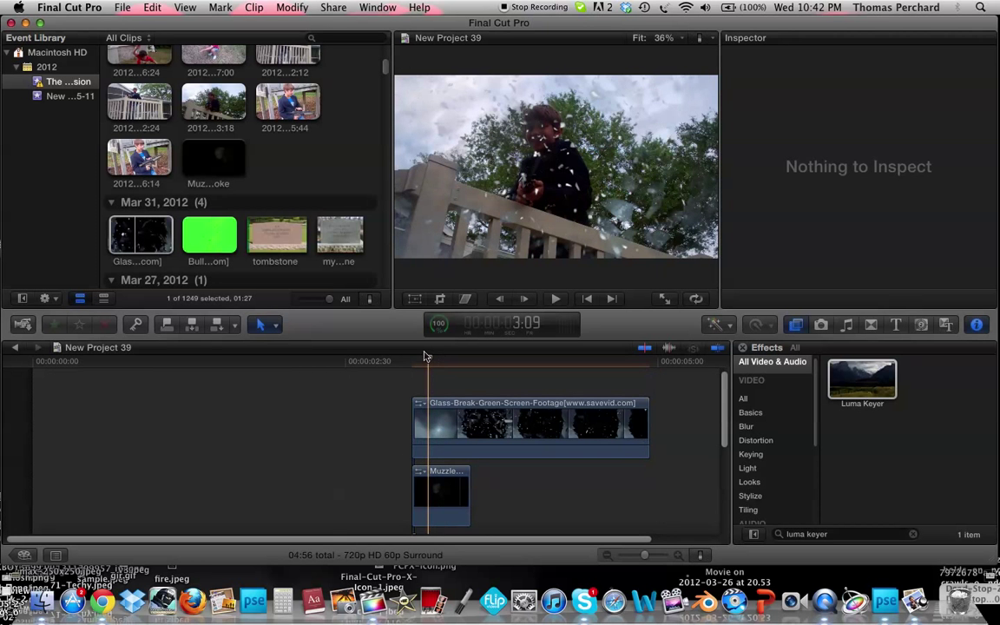
# Scrub to the muzzle-flash moment and play back the glass-break composite
pyautogui.moveTo(426, 359); pyautogui.dragTo(411, 361)
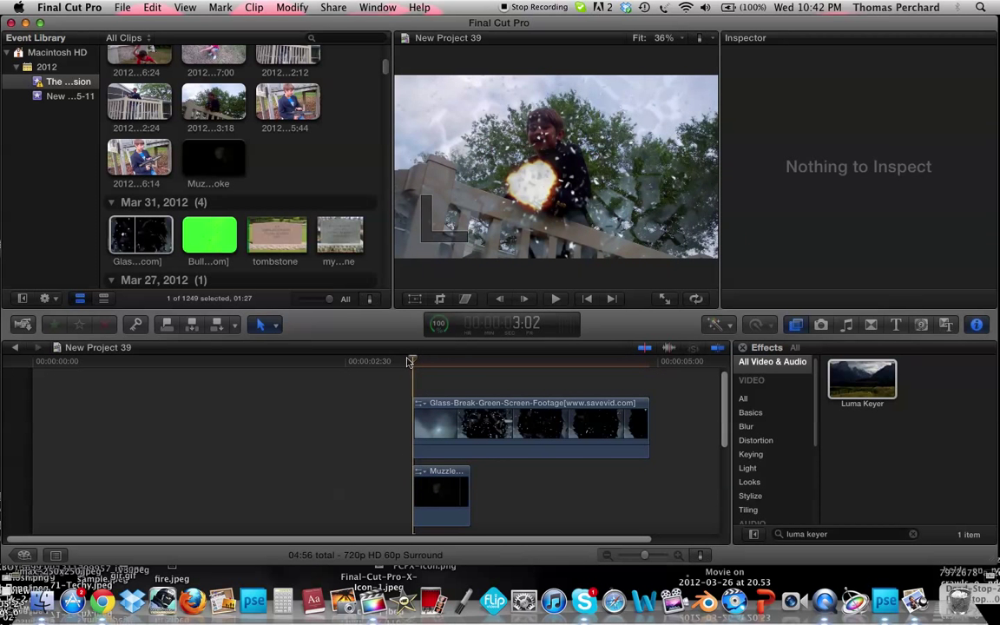
pyautogui.moveTo(413, 362); pyautogui.dragTo(395, 360)
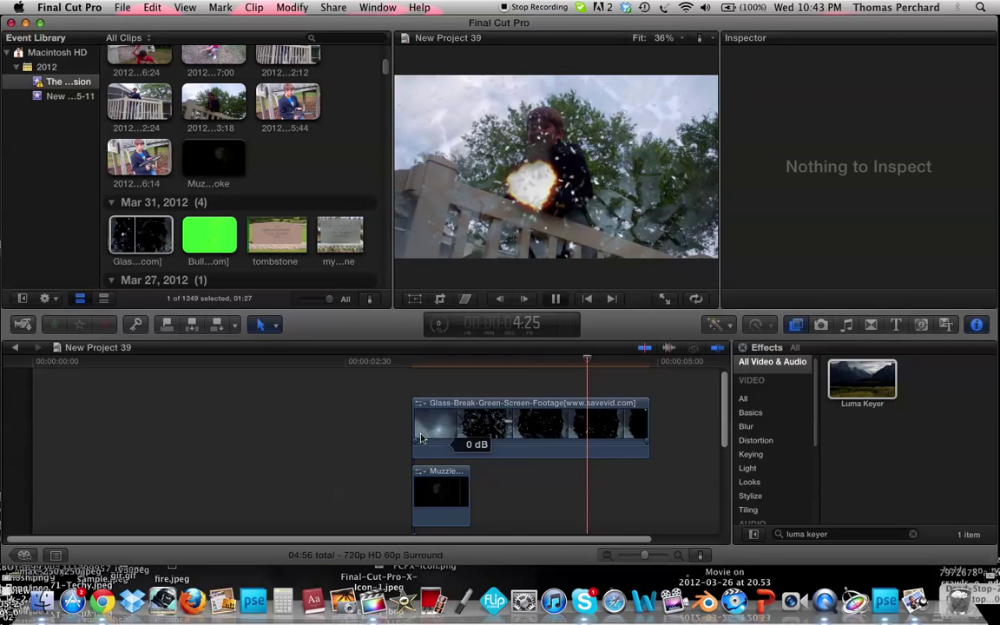
pyautogui.press('space')
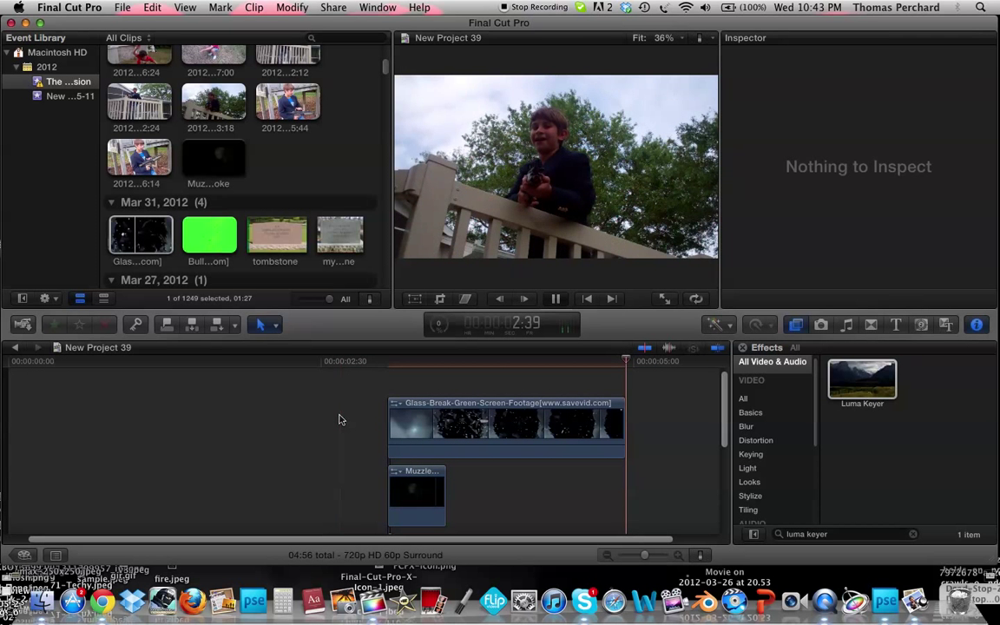
pyautogui.press('space')
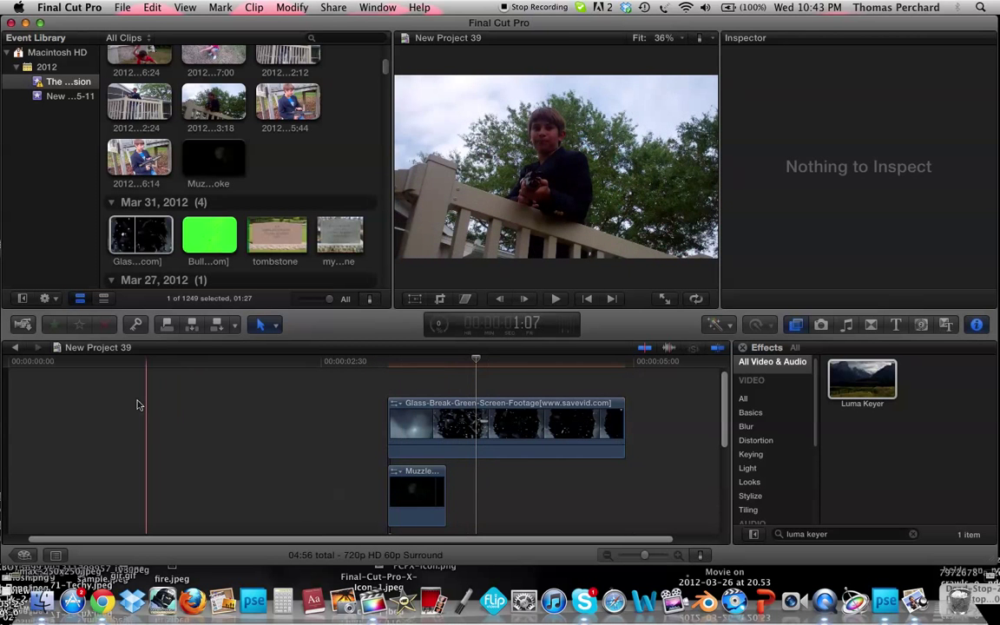
pyautogui.press('space')
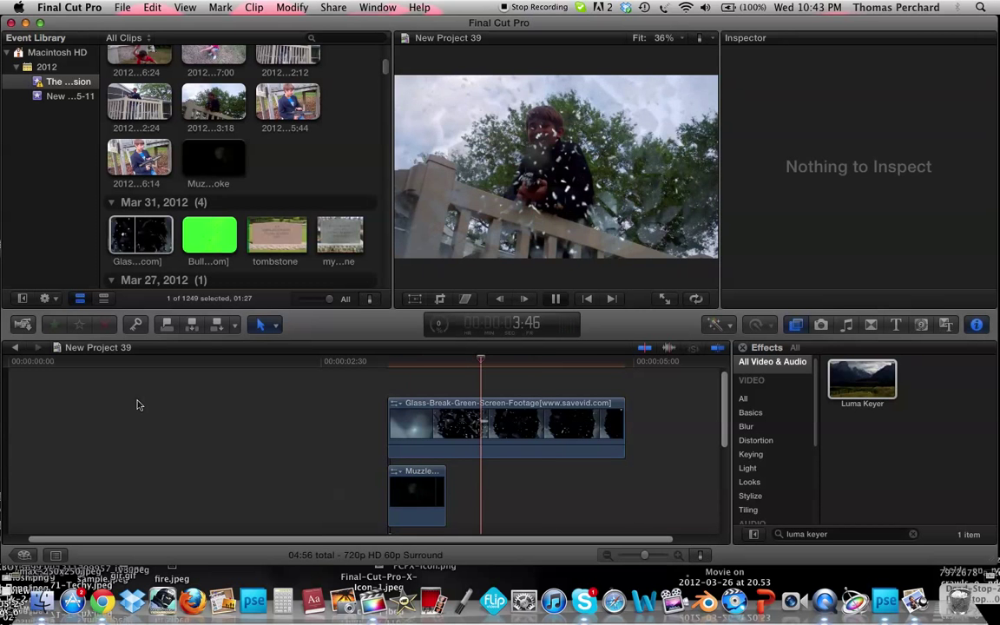
pyautogui.click(221, 387)
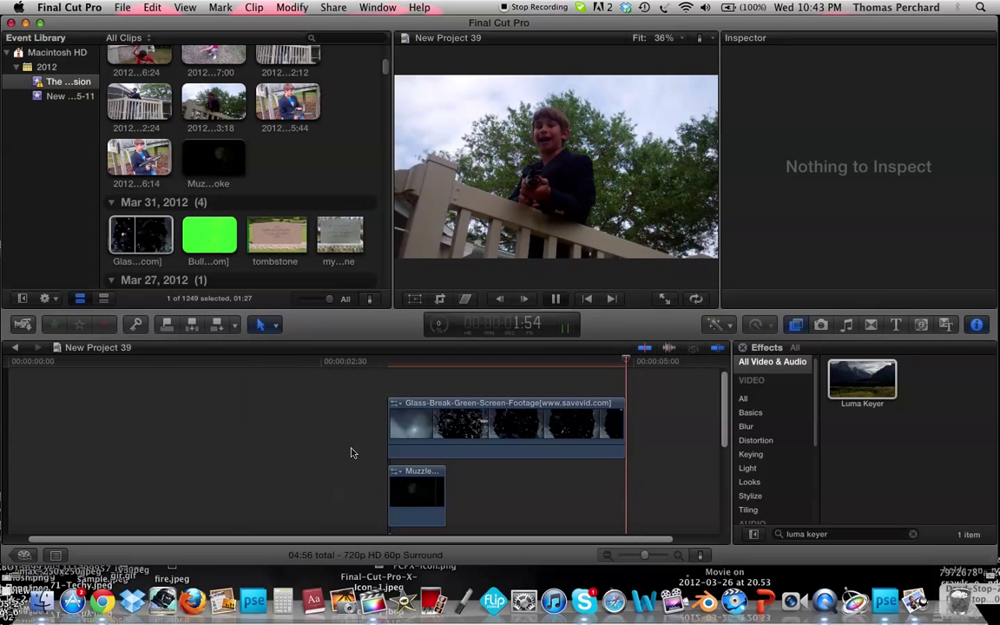
pyautogui.press('space')
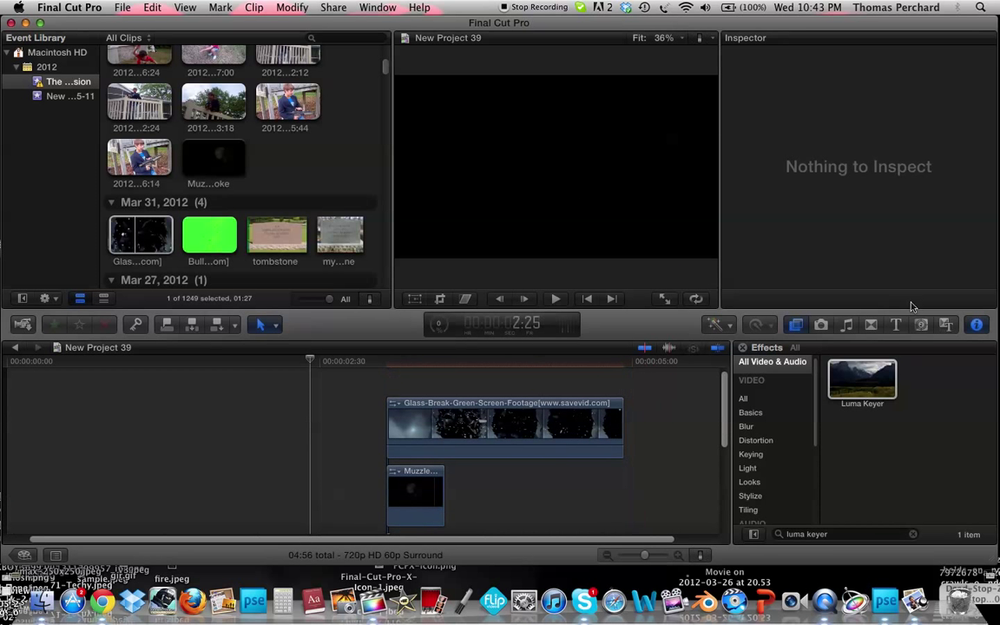
# Show the Music and Sound library's Textures sounds while the composite plays
pyautogui.click(848, 329)
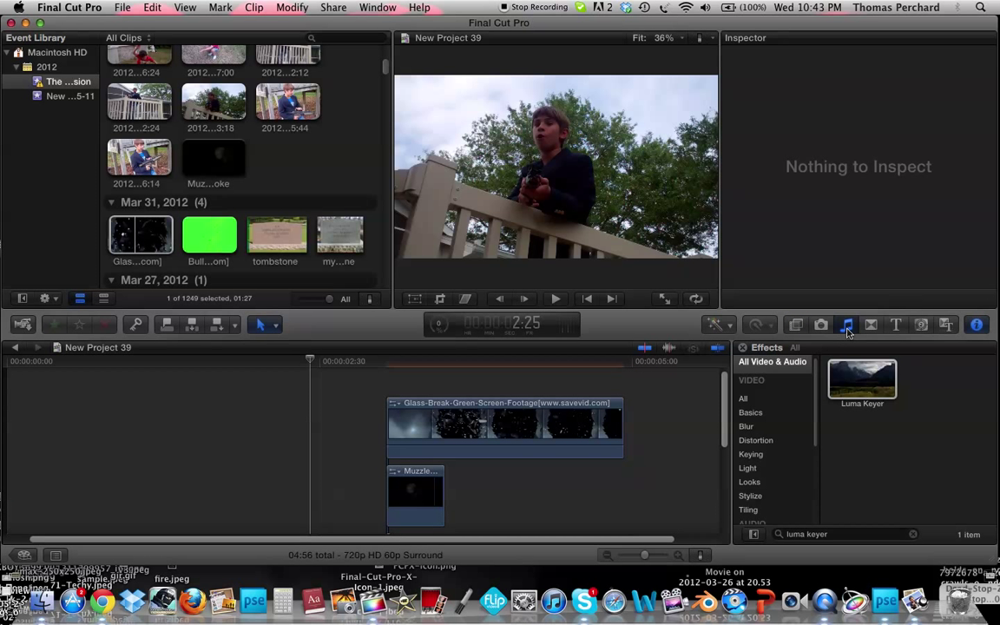
pyautogui.click(834, 528)
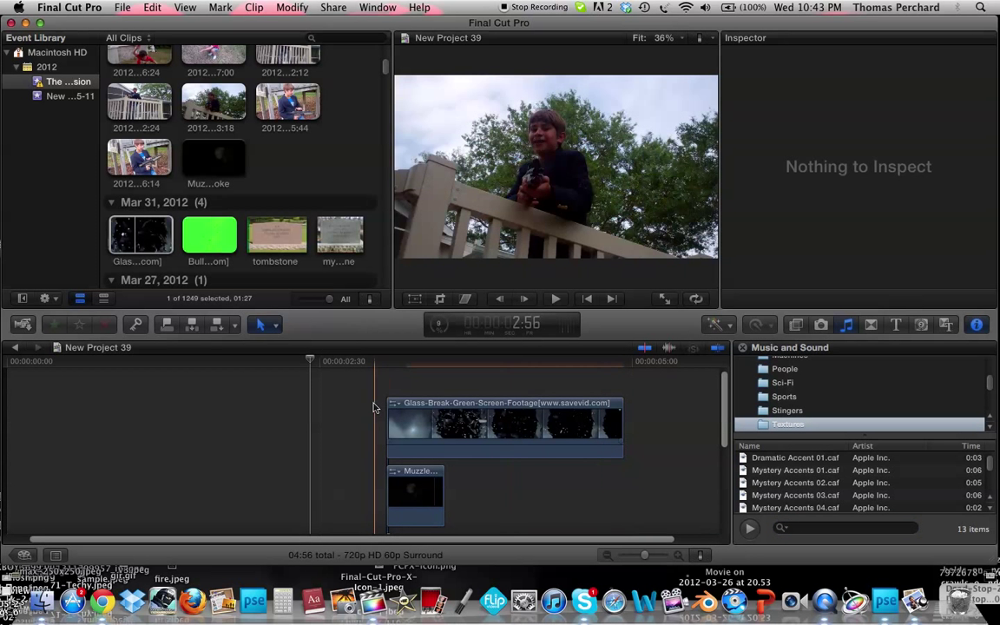
pyautogui.press('space')
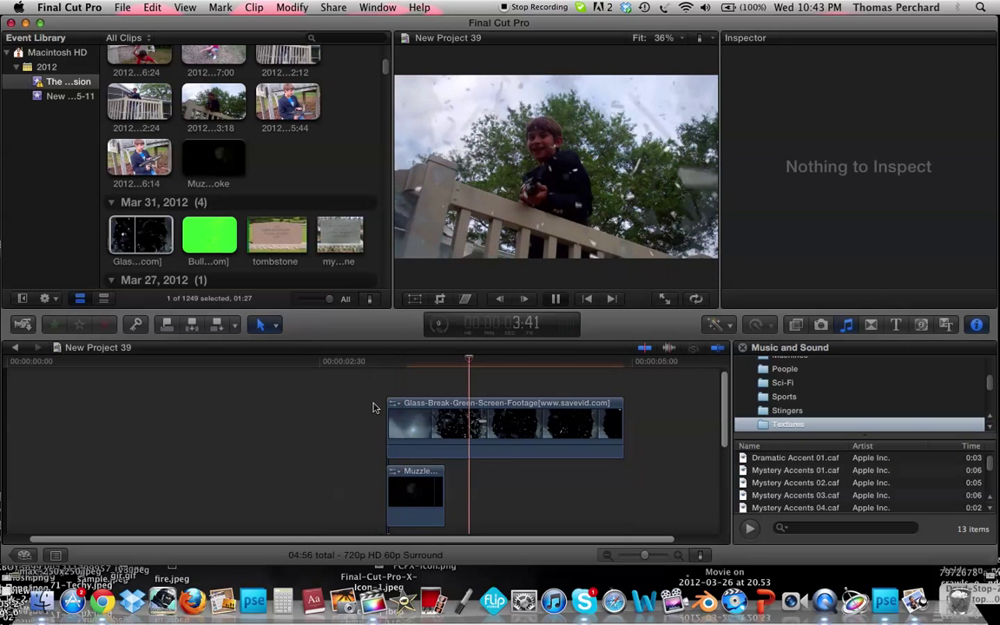